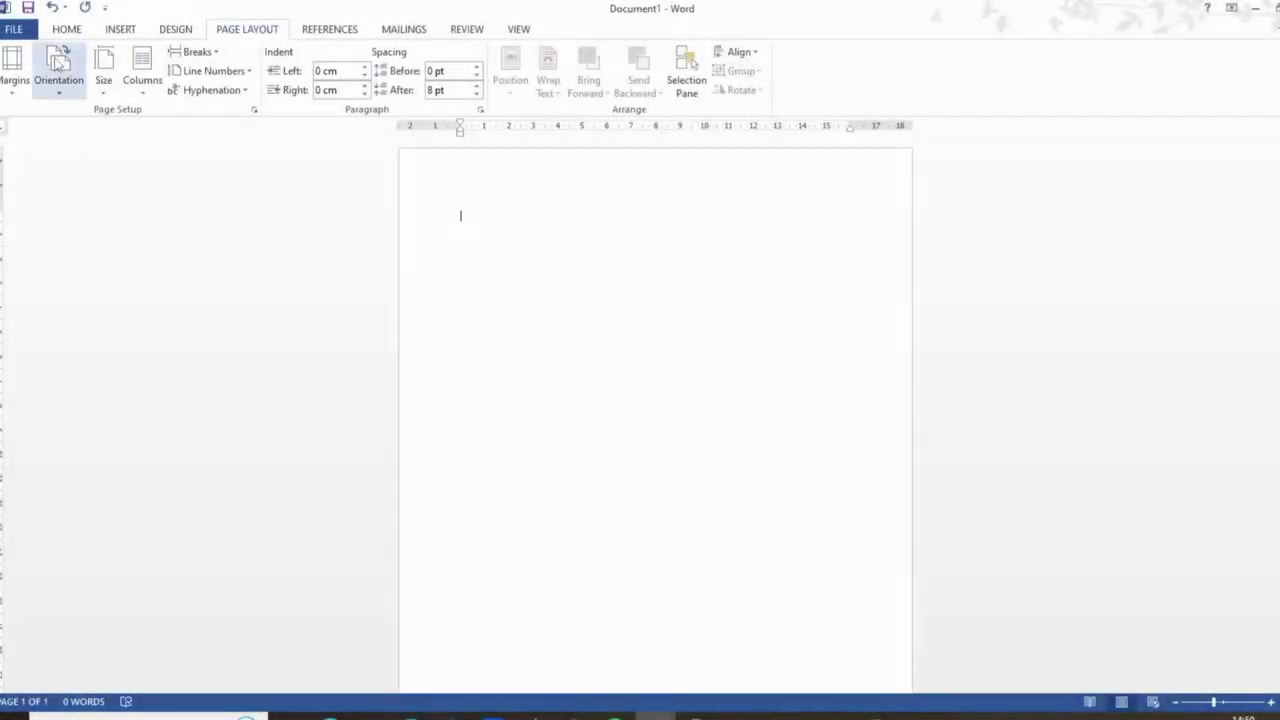
Set the page orientation to Landscape and insert a blank second page
click(59, 70)
click(94, 156)
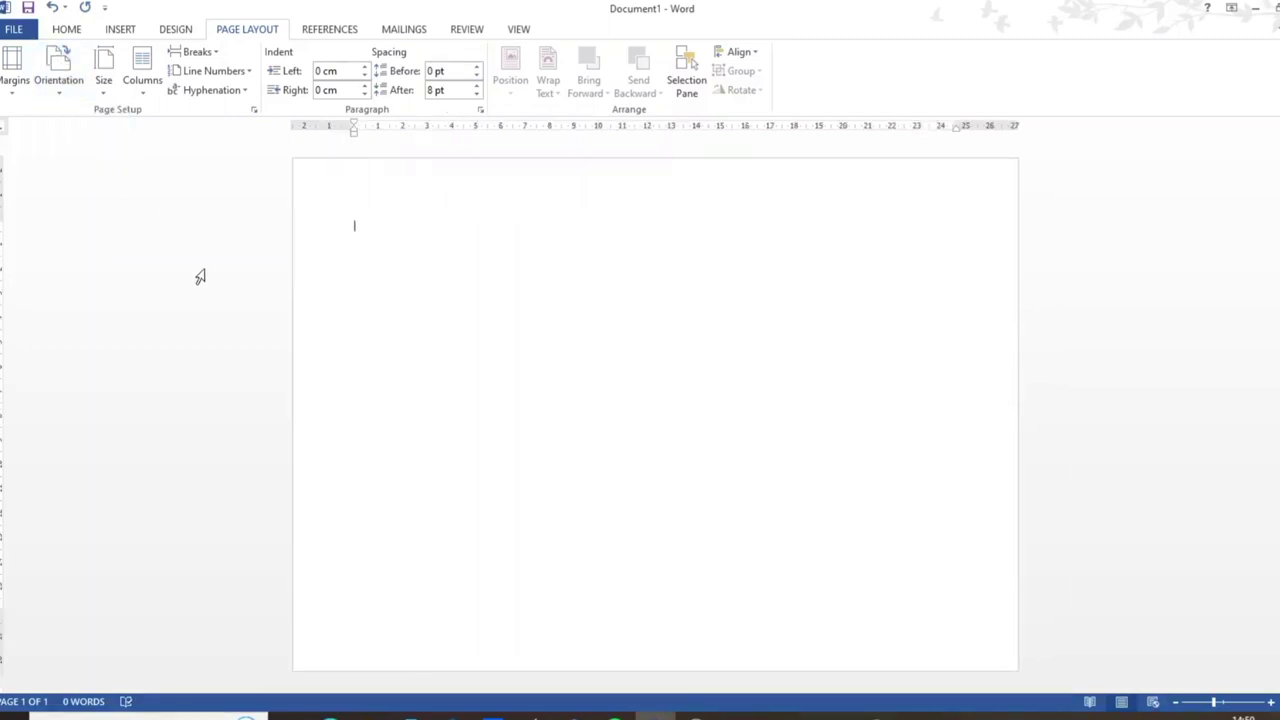
click(119, 31)
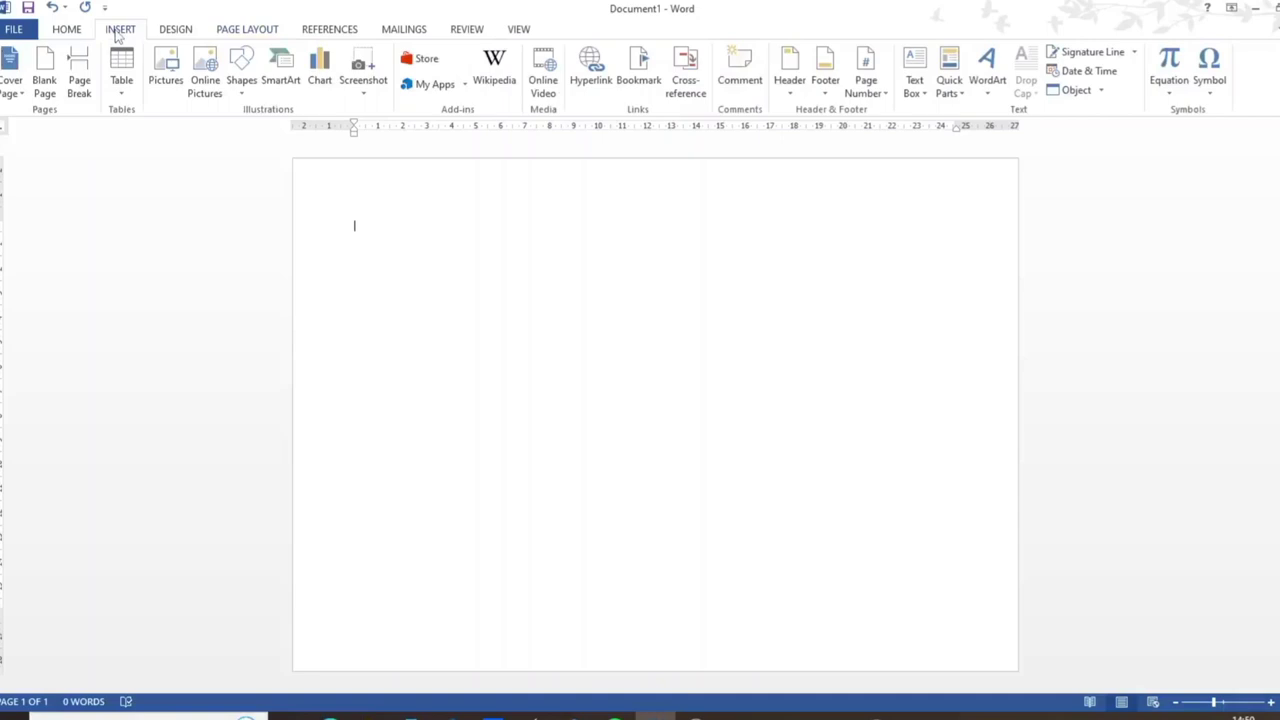
click(45, 82)
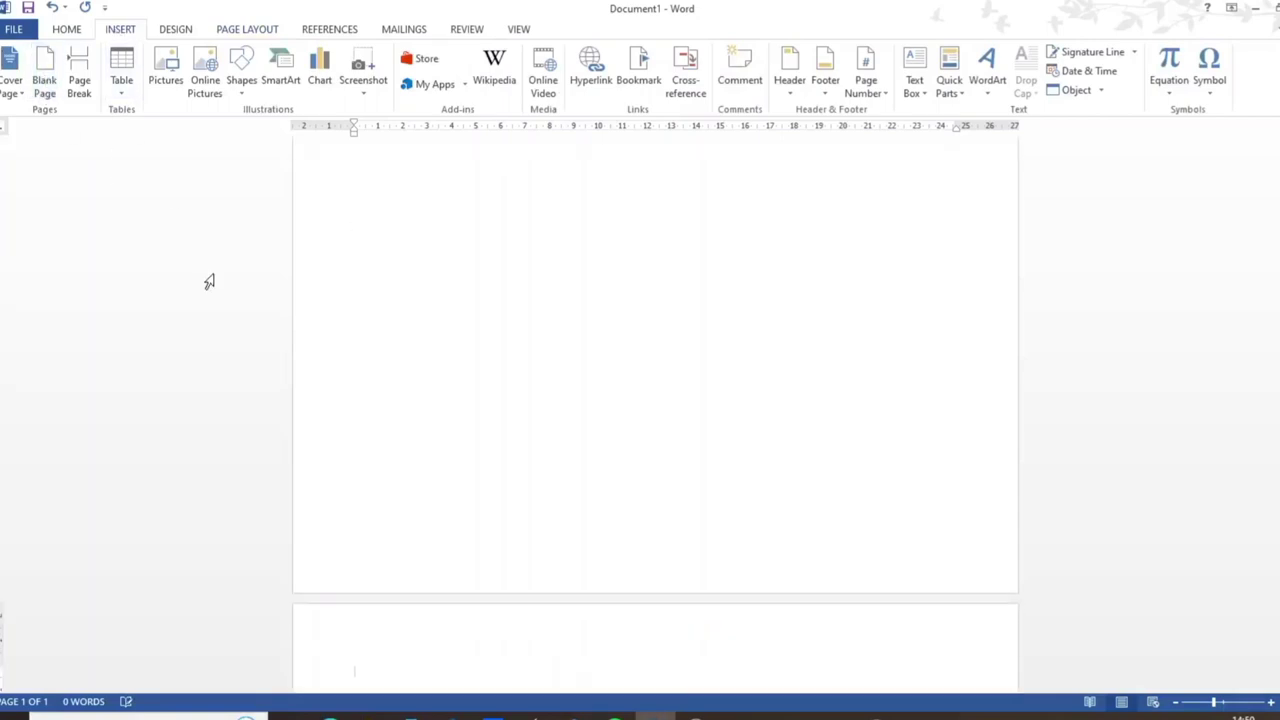
scroll(500, 417, down, 3)
scroll(500, 417, up, 4)
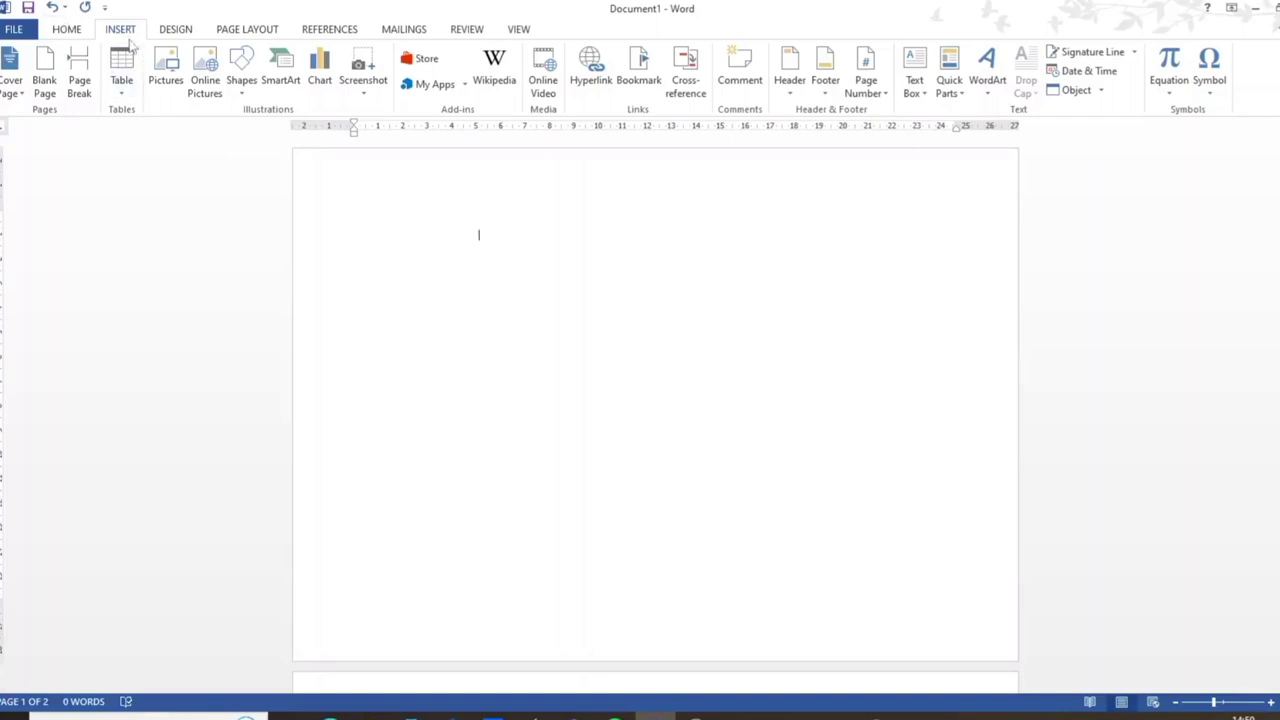
Insert the second Bee Hive Hexagons image from Bee Hive Favour Box > Digital Papers > Hexagons
click(166, 70)
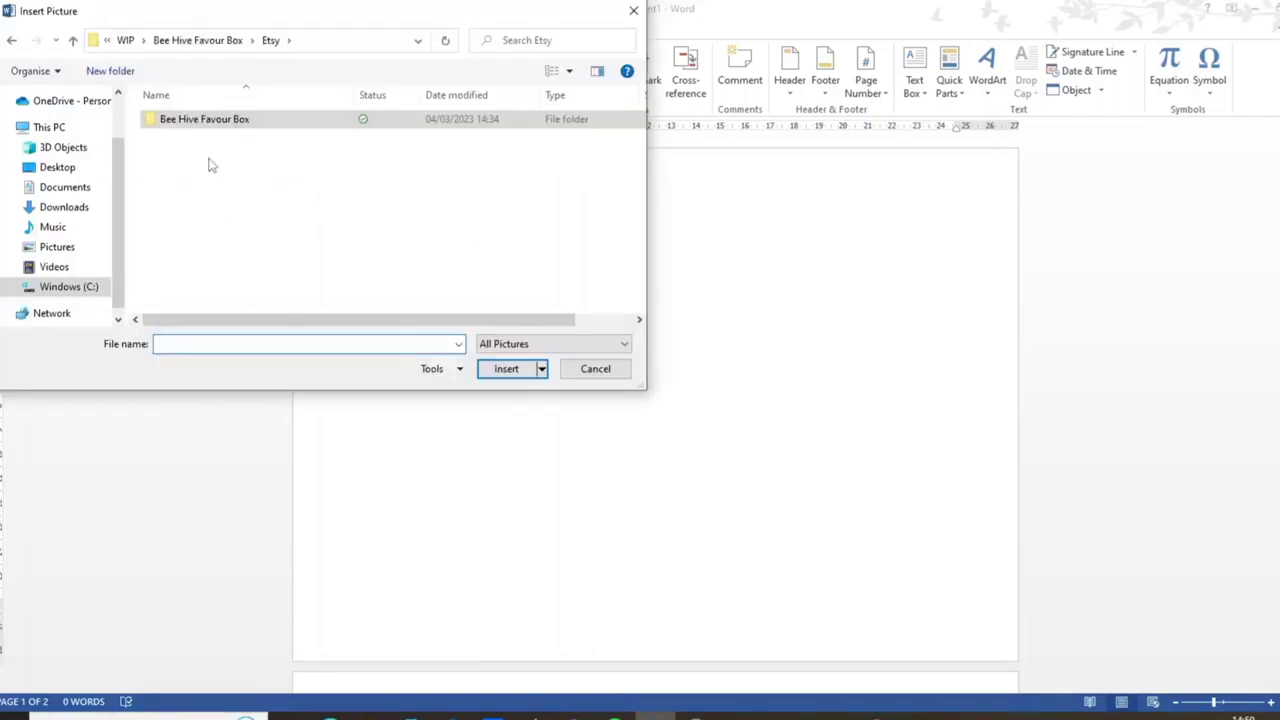
double_click(211, 125)
click(204, 131)
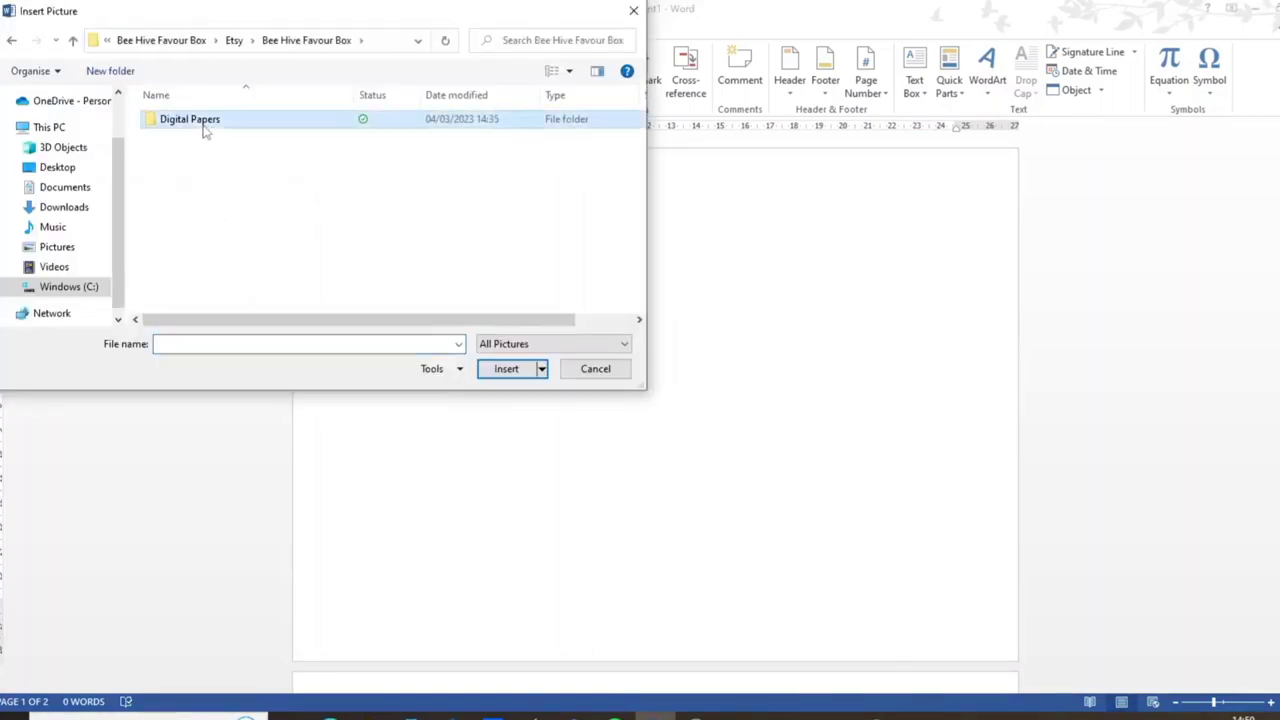
double_click(204, 131)
double_click(204, 122)
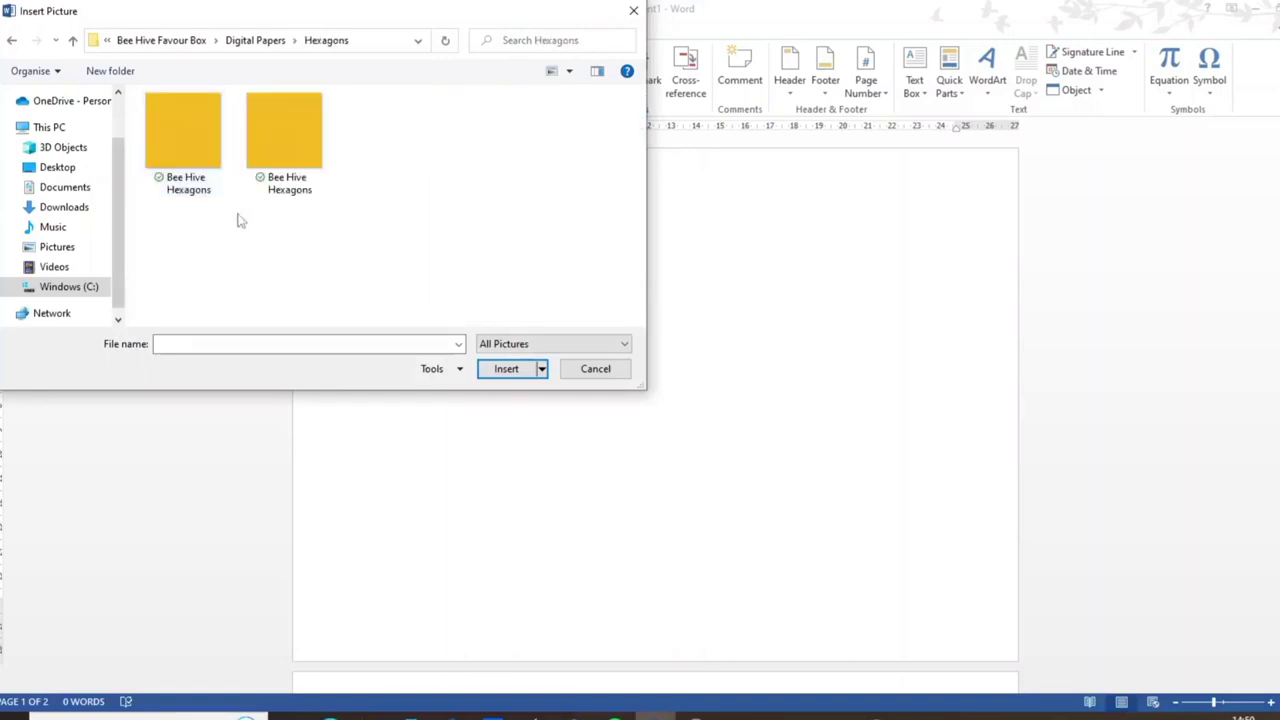
click(277, 150)
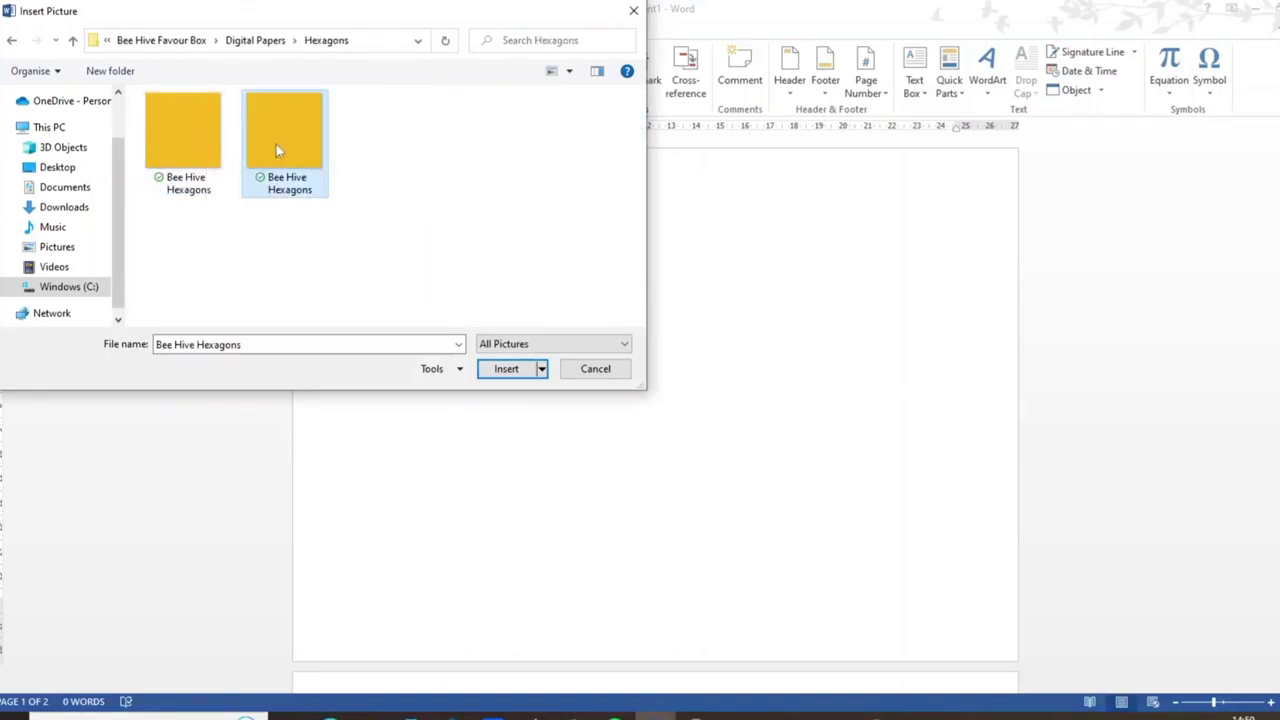
click(503, 379)
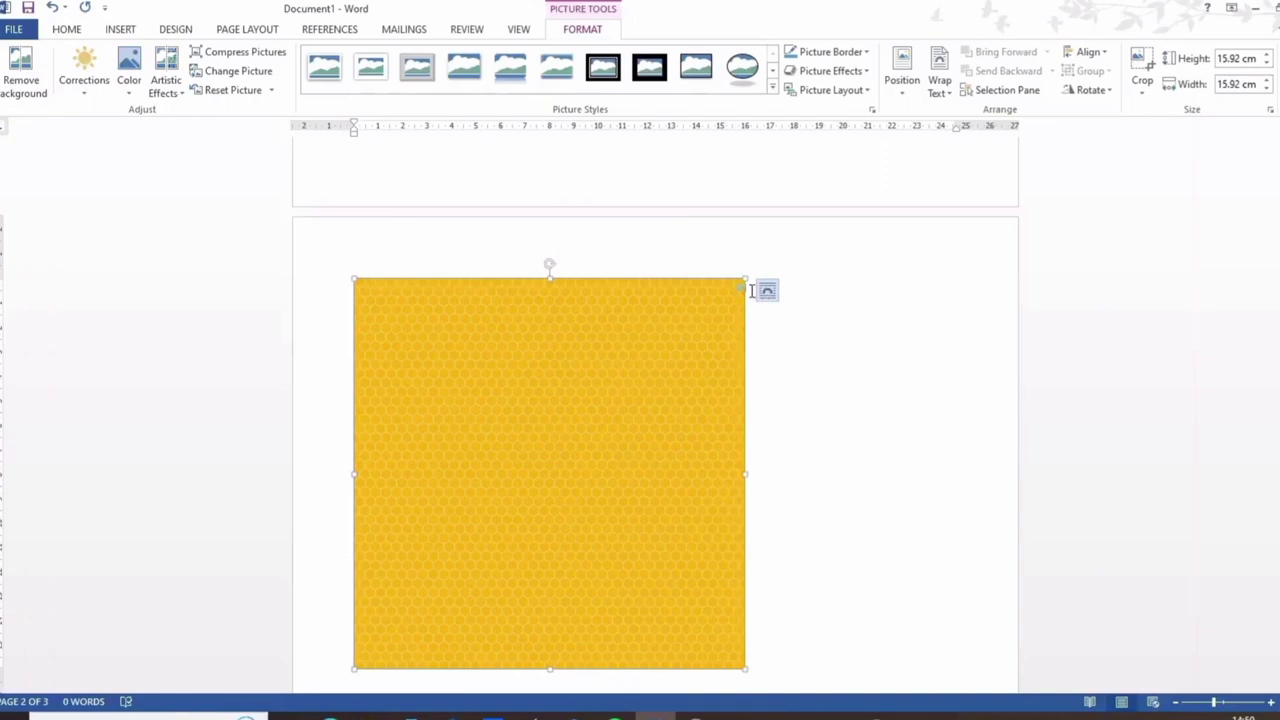
Set the honeycomb picture to Behind Text and move it to the page's top-left corner
click(660, 355)
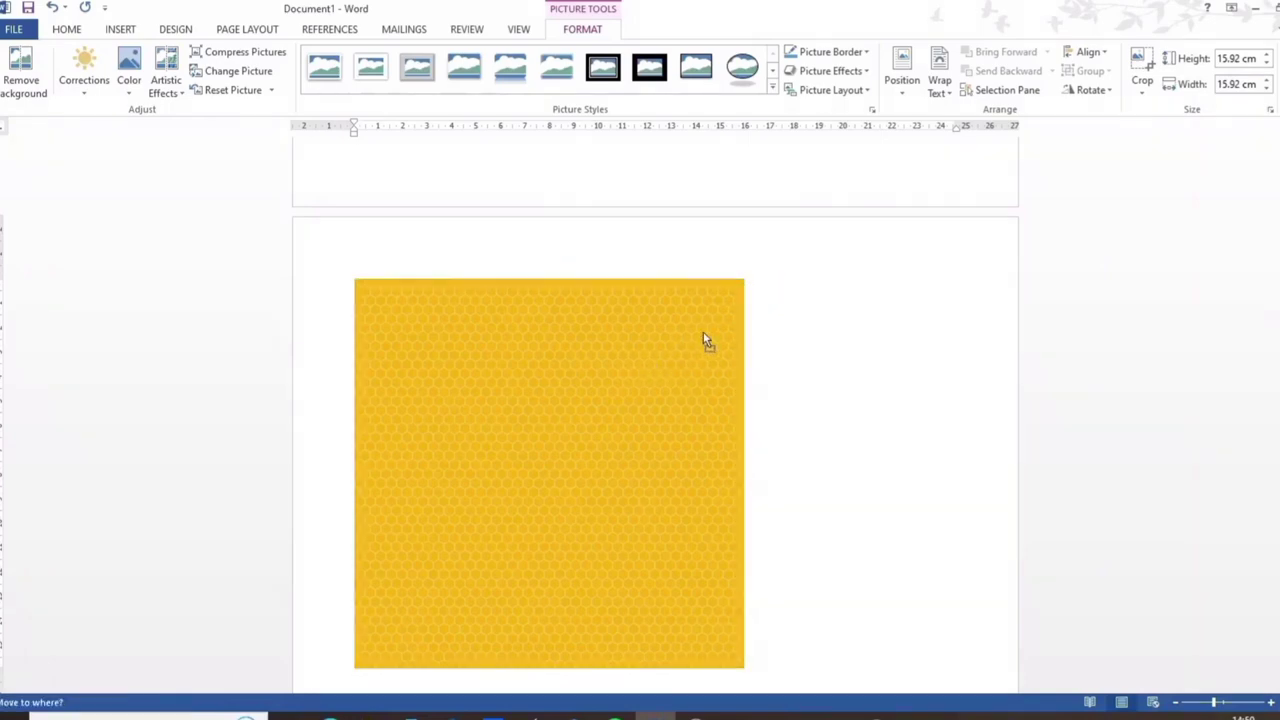
click(767, 290)
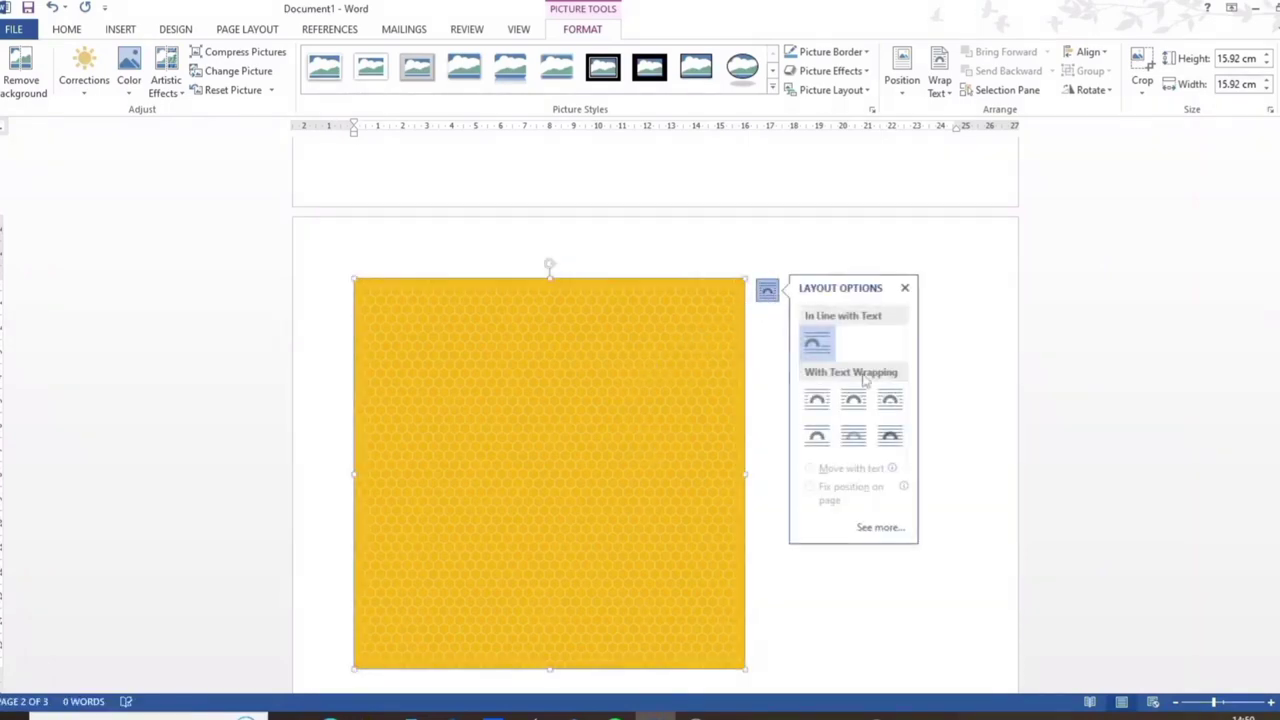
click(852, 437)
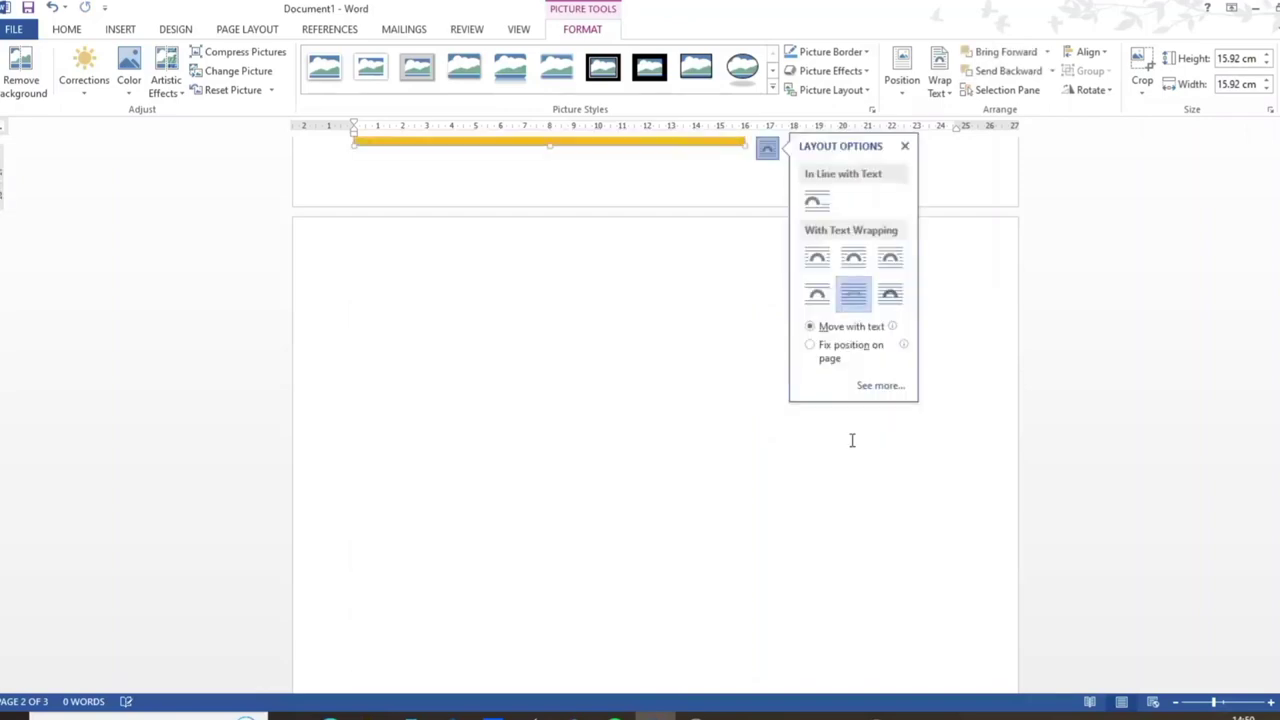
scroll(661, 323, up, 8)
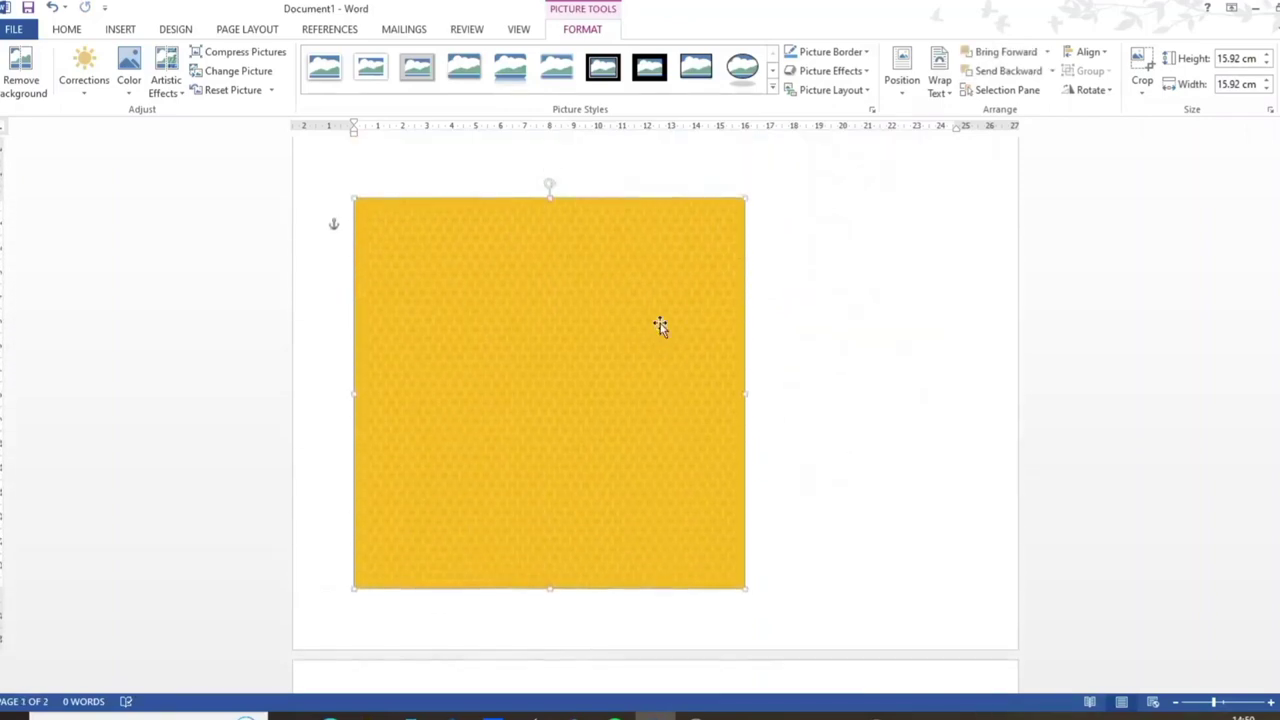
drag(585, 353, 524, 292)
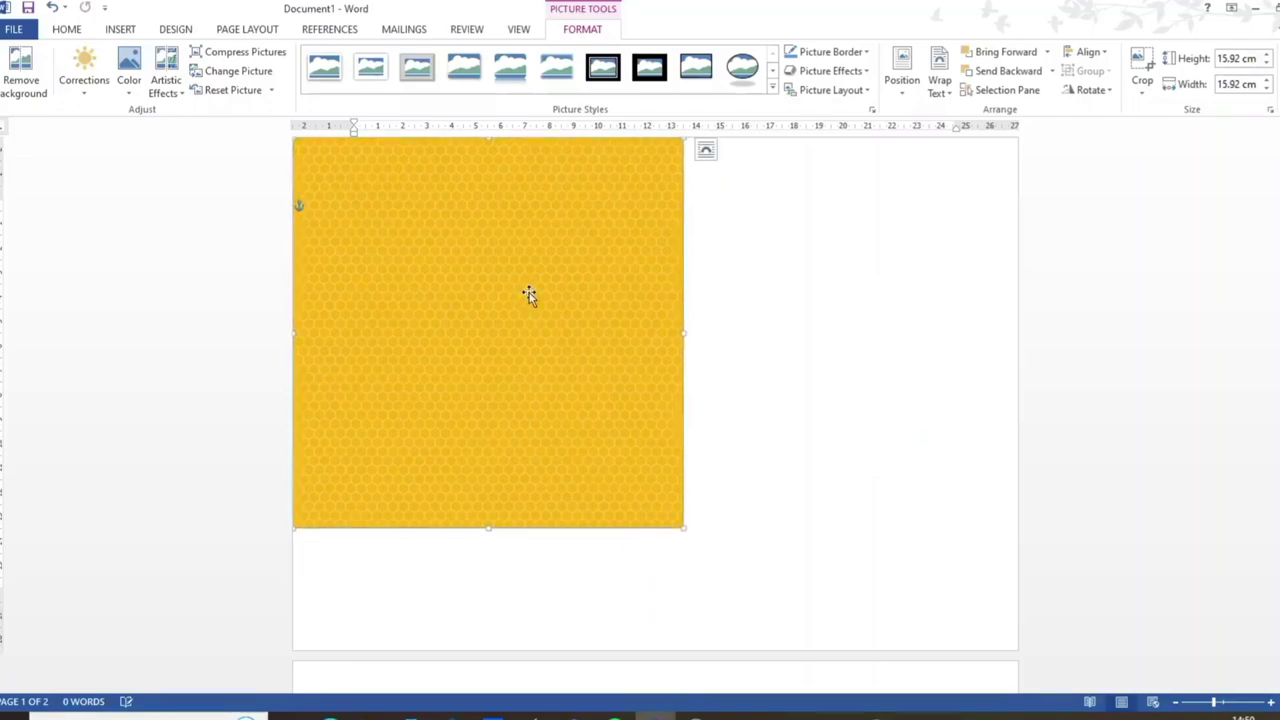
Enlarge the honeycomb picture to 20.93 cm square, undoing the overstretch to the right
drag(685, 530, 808, 617)
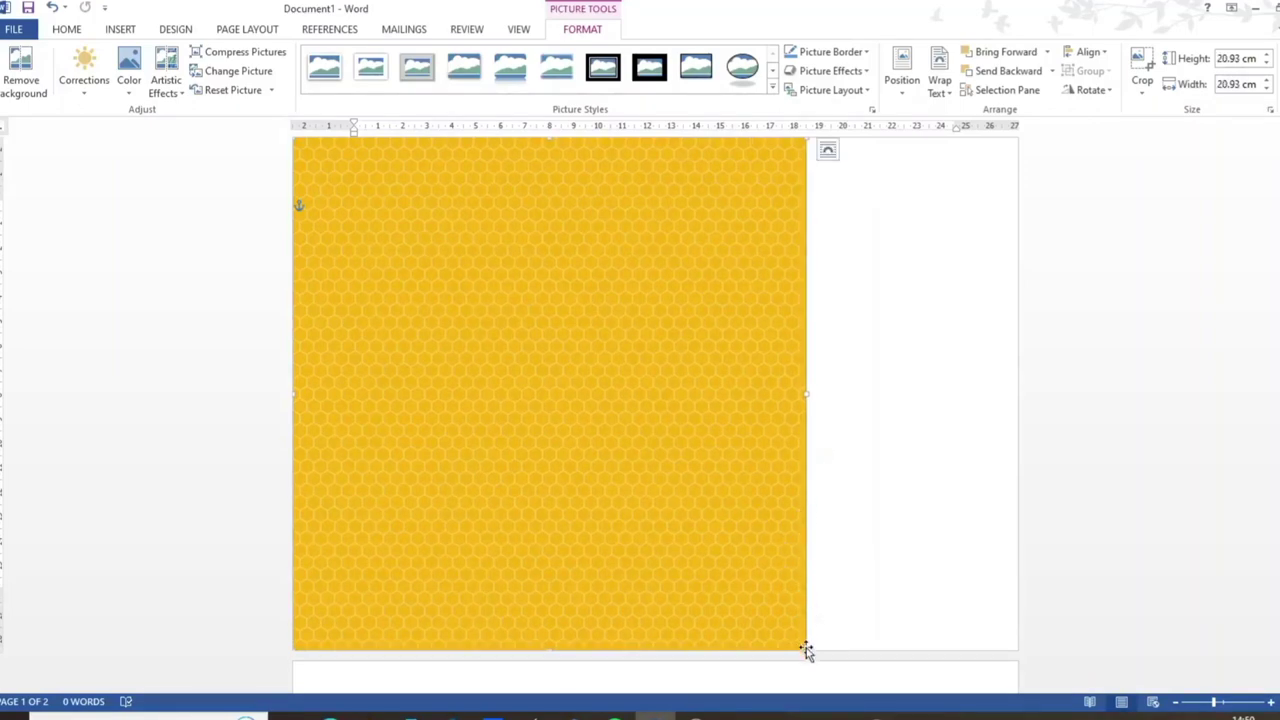
drag(808, 650, 1020, 660)
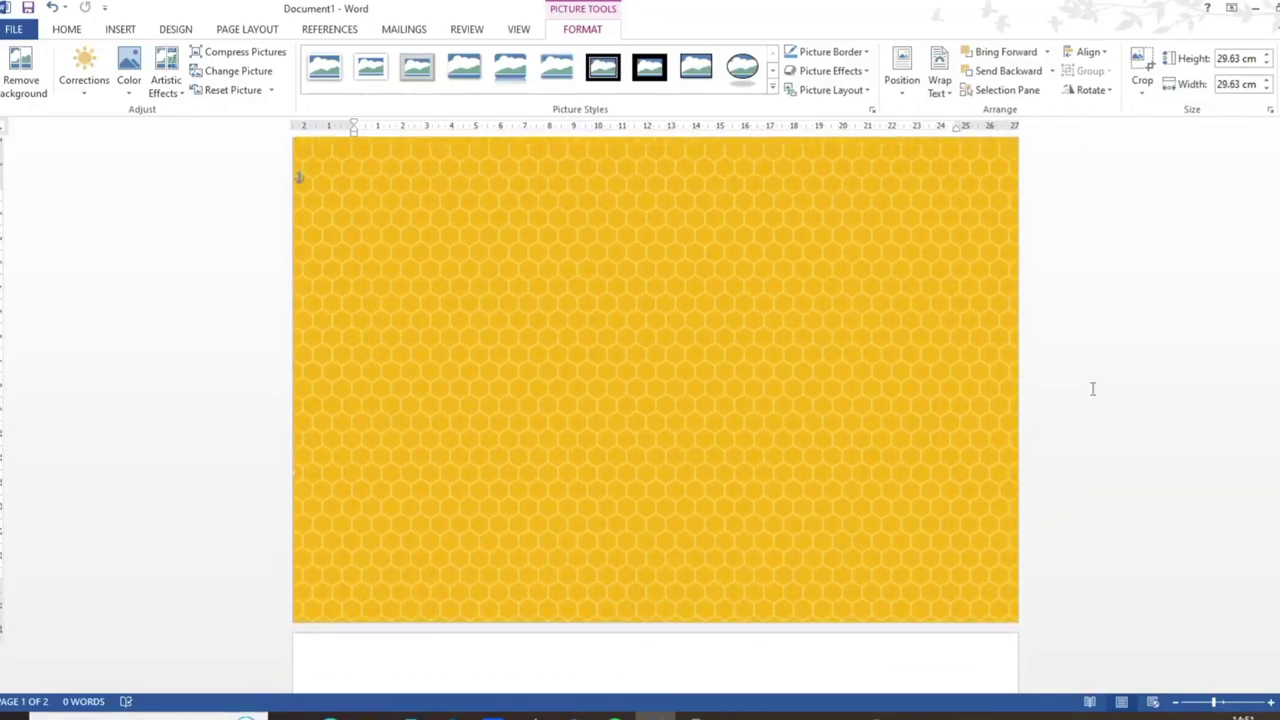
key(ctrl+z)
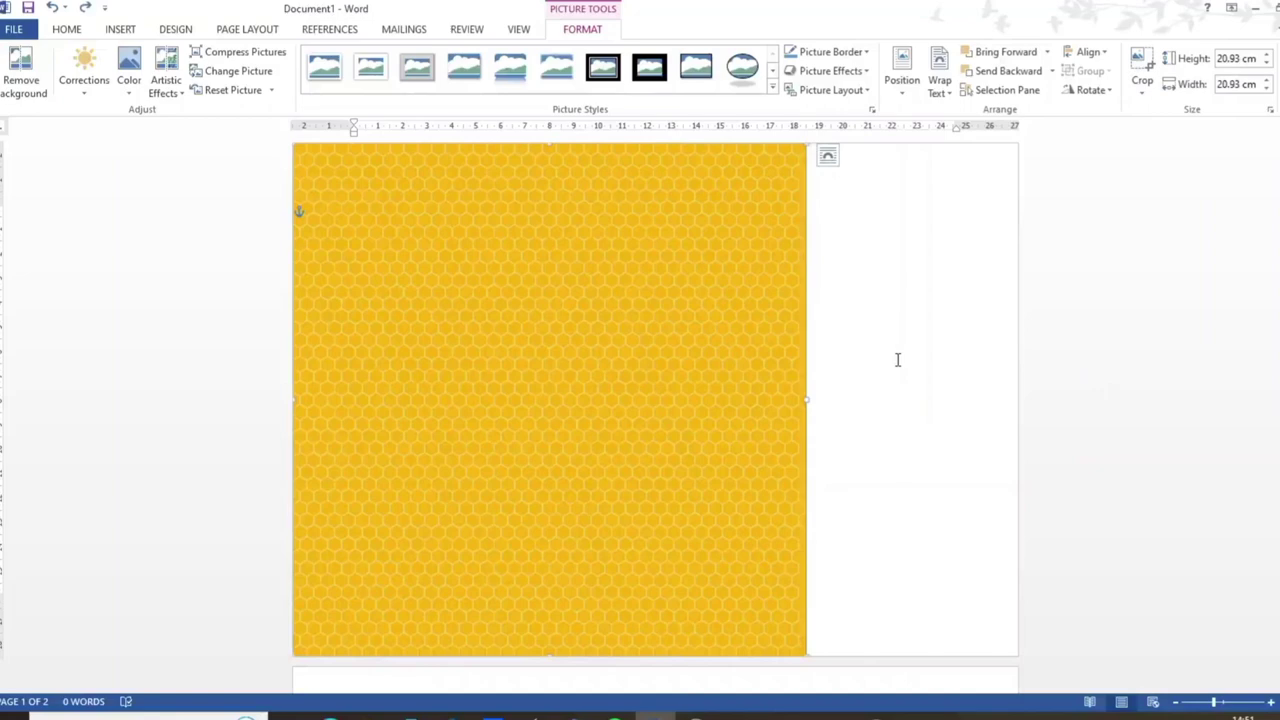
Copy and paste the honeycomb picture, moving the duplicate over the page's right side
click(70, 33)
click(52, 71)
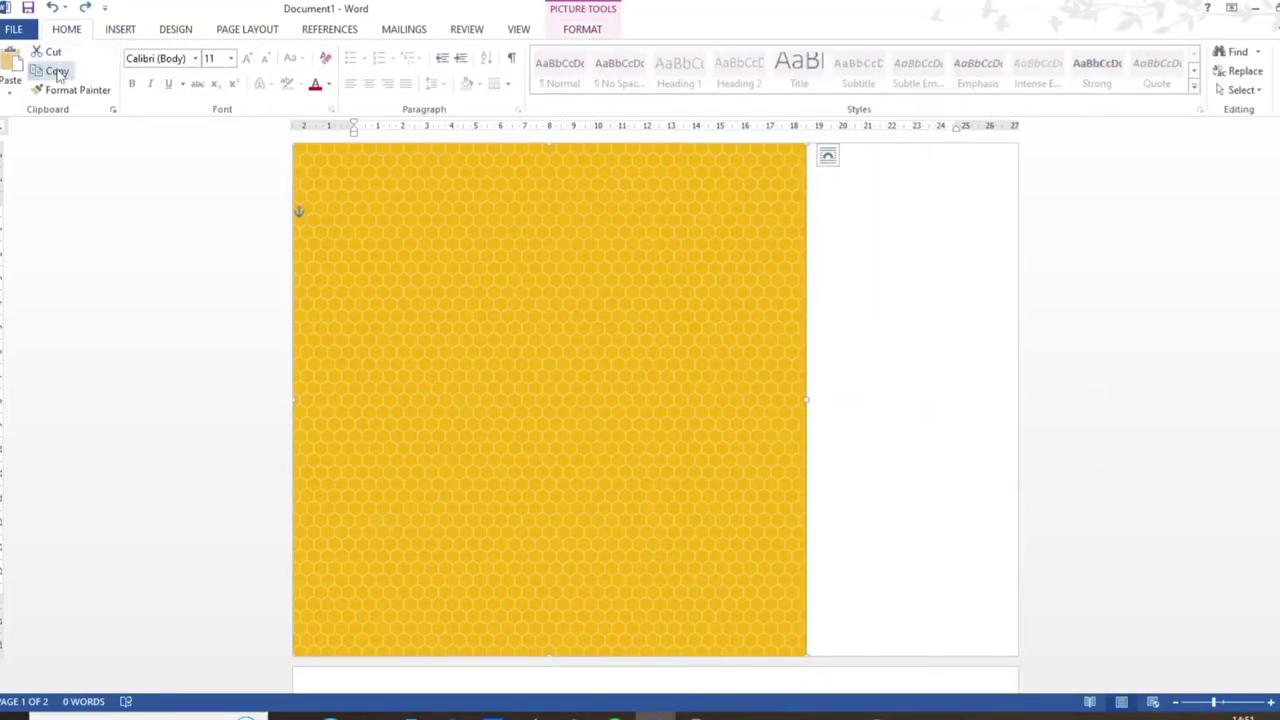
click(12, 62)
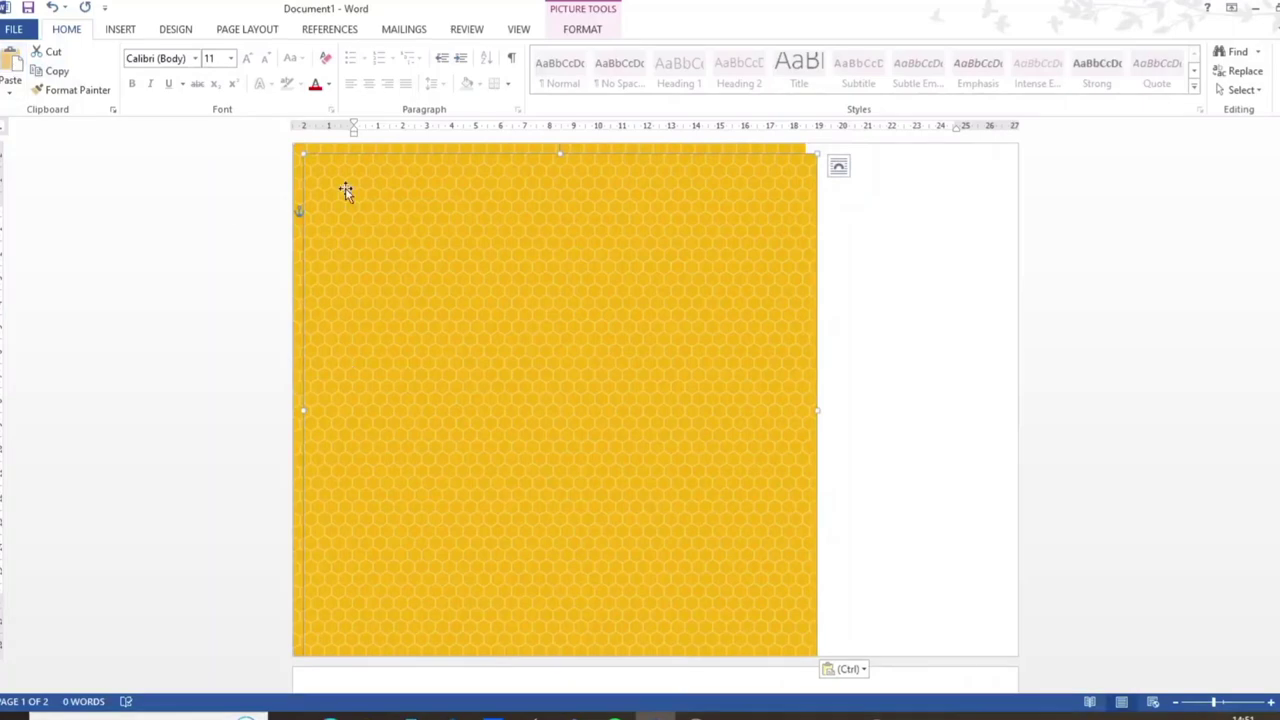
drag(317, 179, 789, 175)
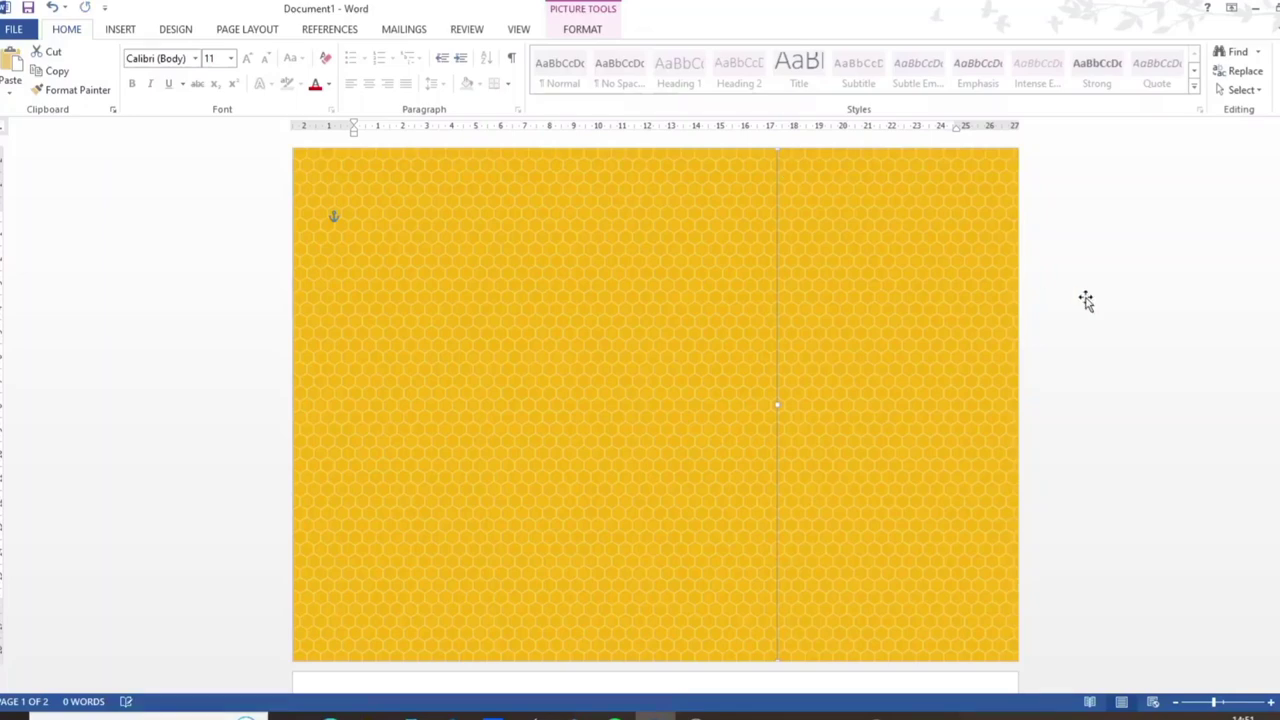
scroll(1043, 549, down, 3)
click(774, 608)
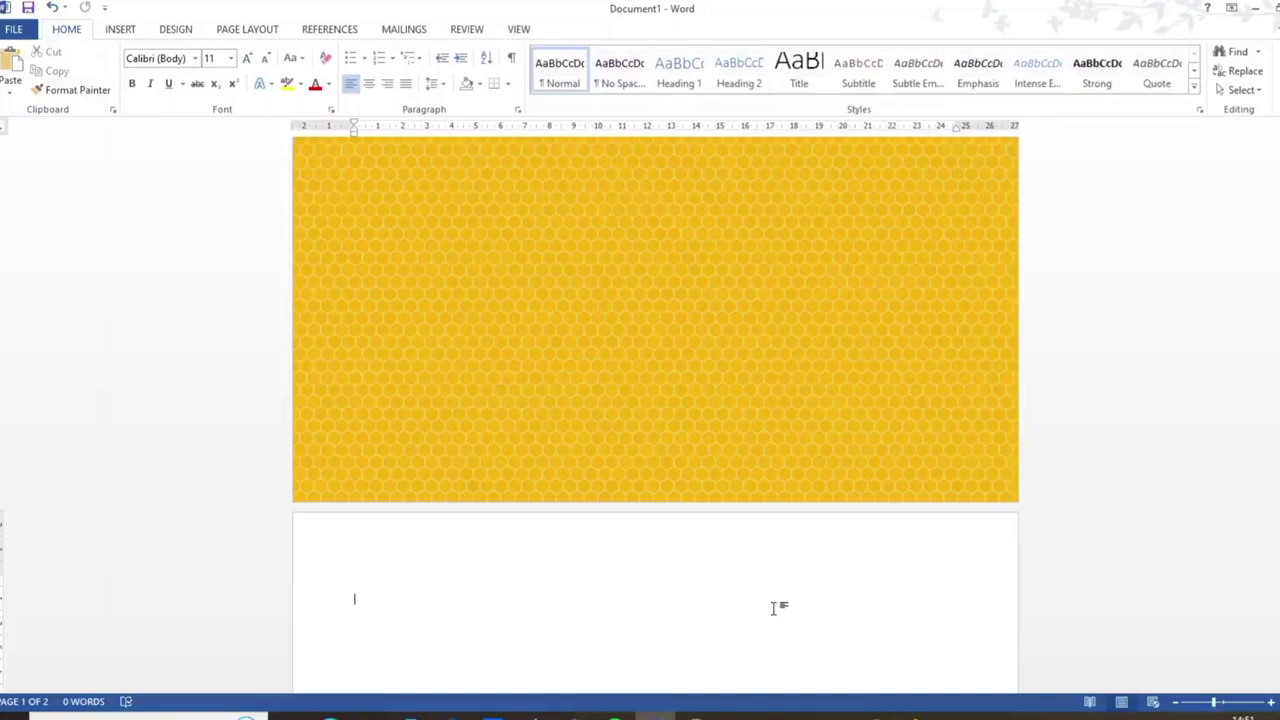
scroll(763, 343, up, 3)
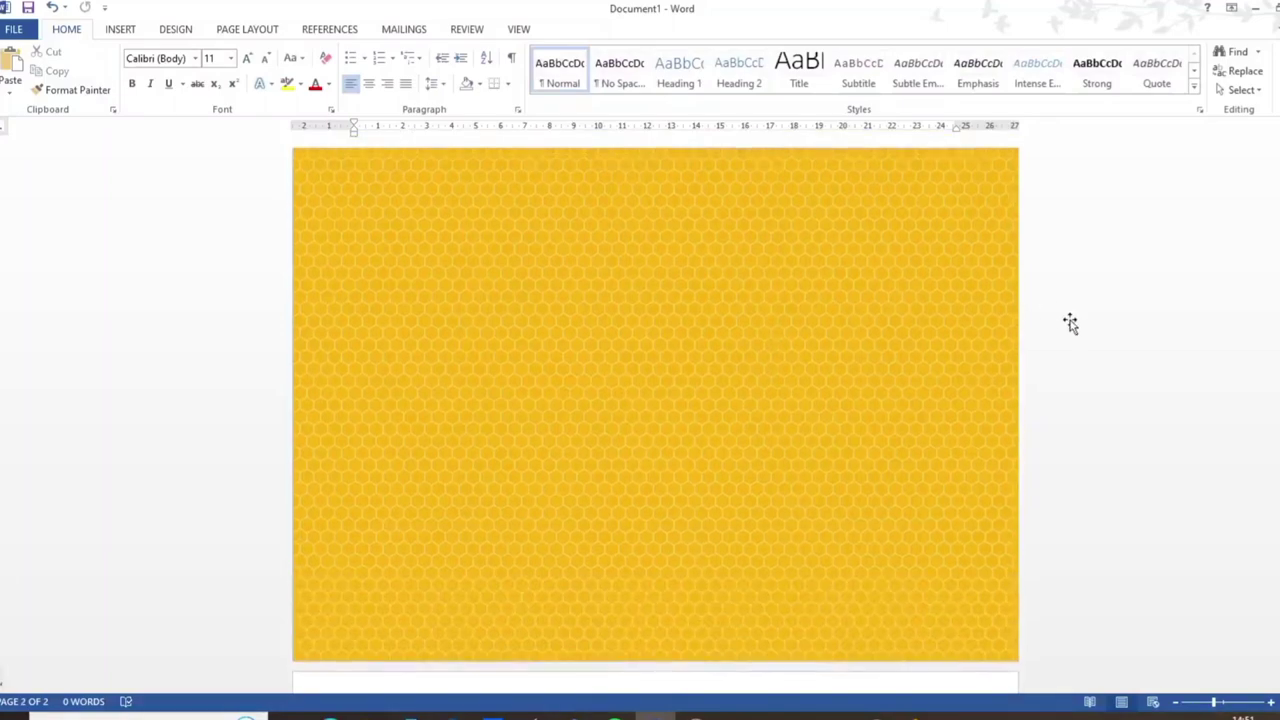
scroll(901, 437, down, 5)
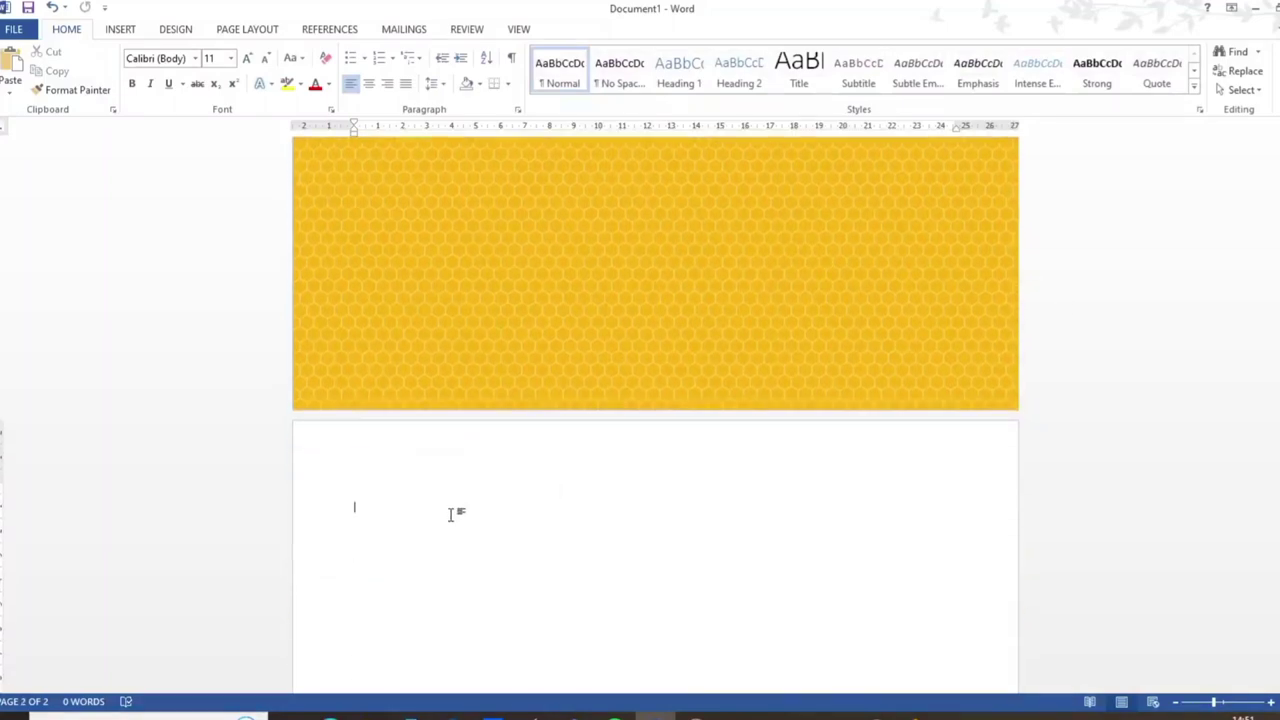
Insert the second Bee Hive Stripes image from the Digital Papers > Stripes folder
click(120, 30)
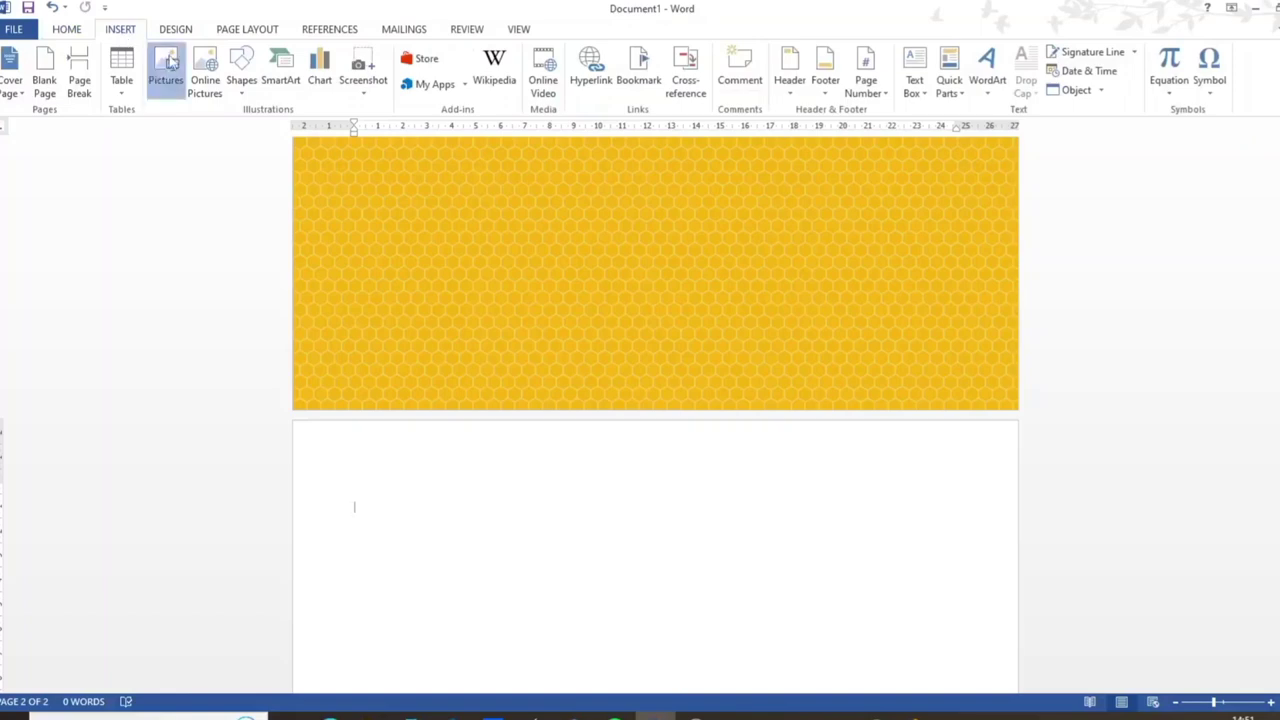
click(168, 62)
click(72, 40)
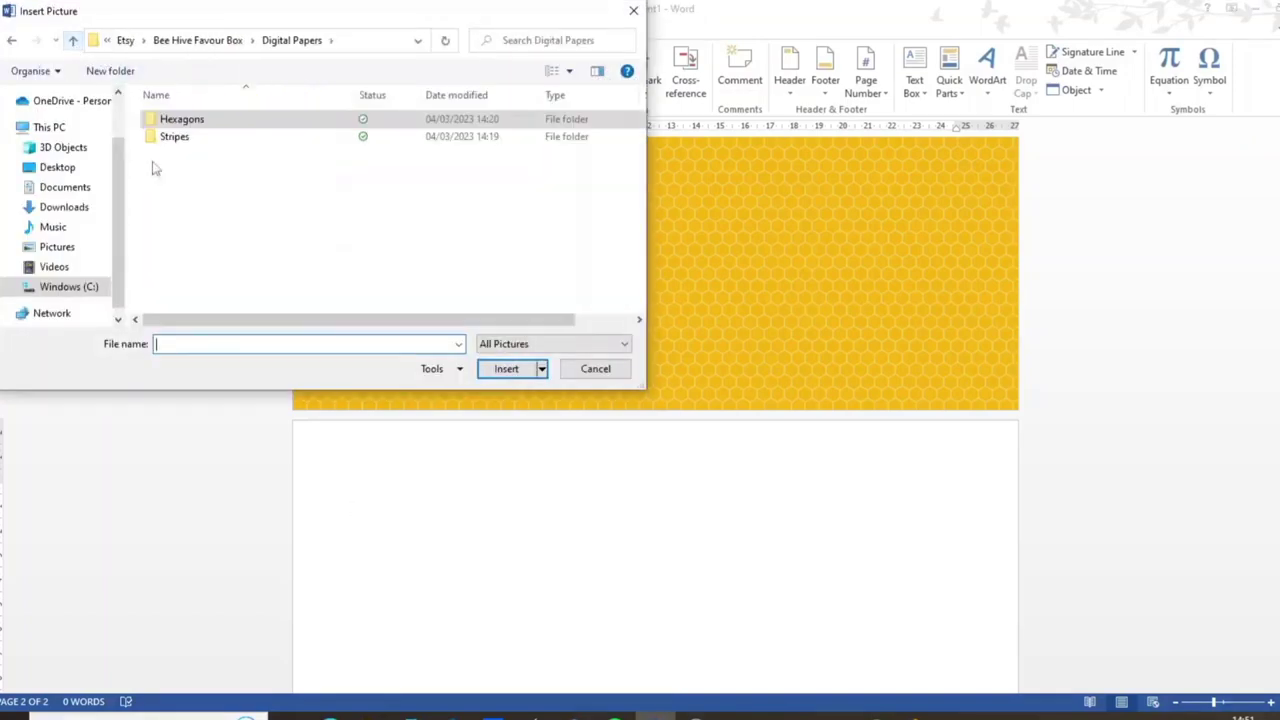
double_click(178, 140)
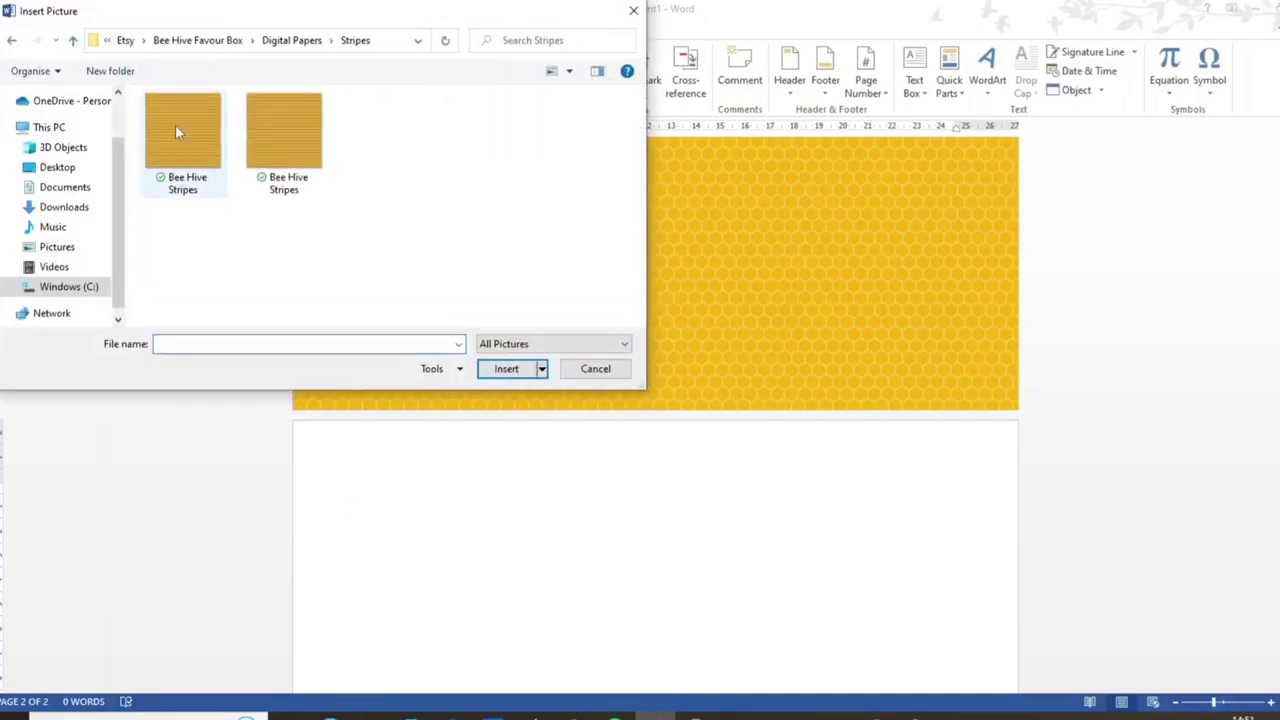
click(290, 125)
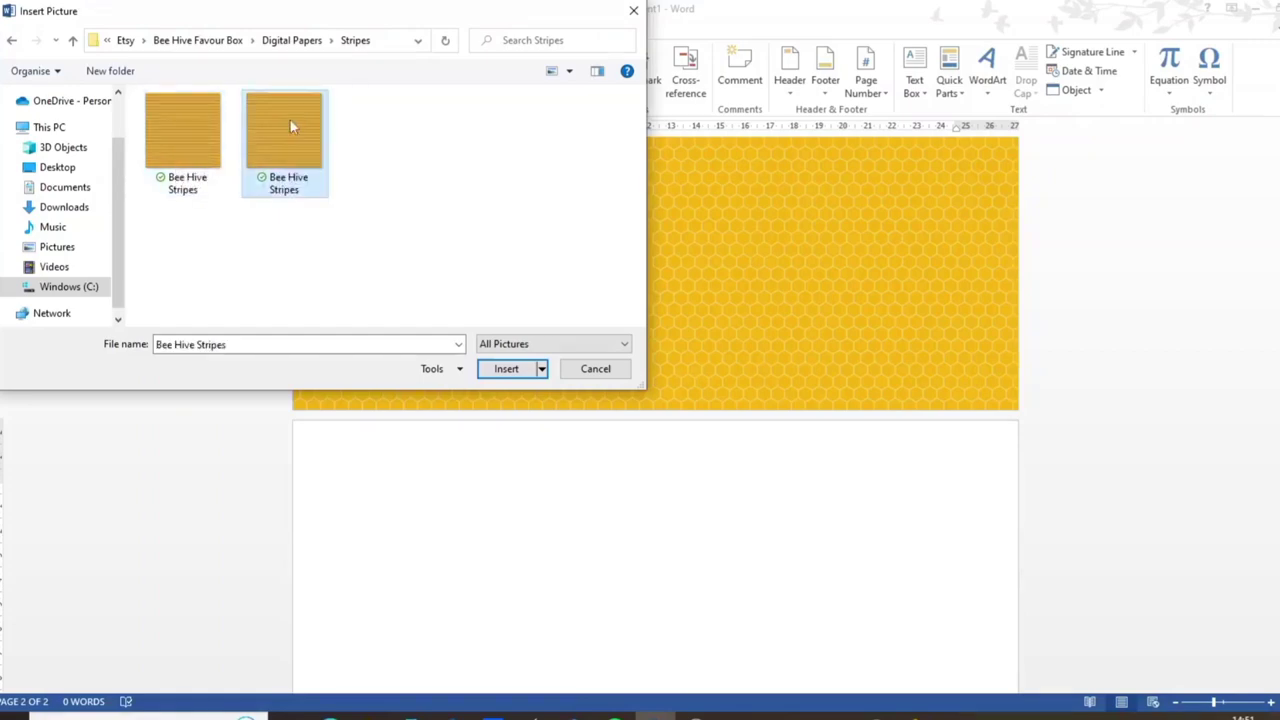
click(508, 369)
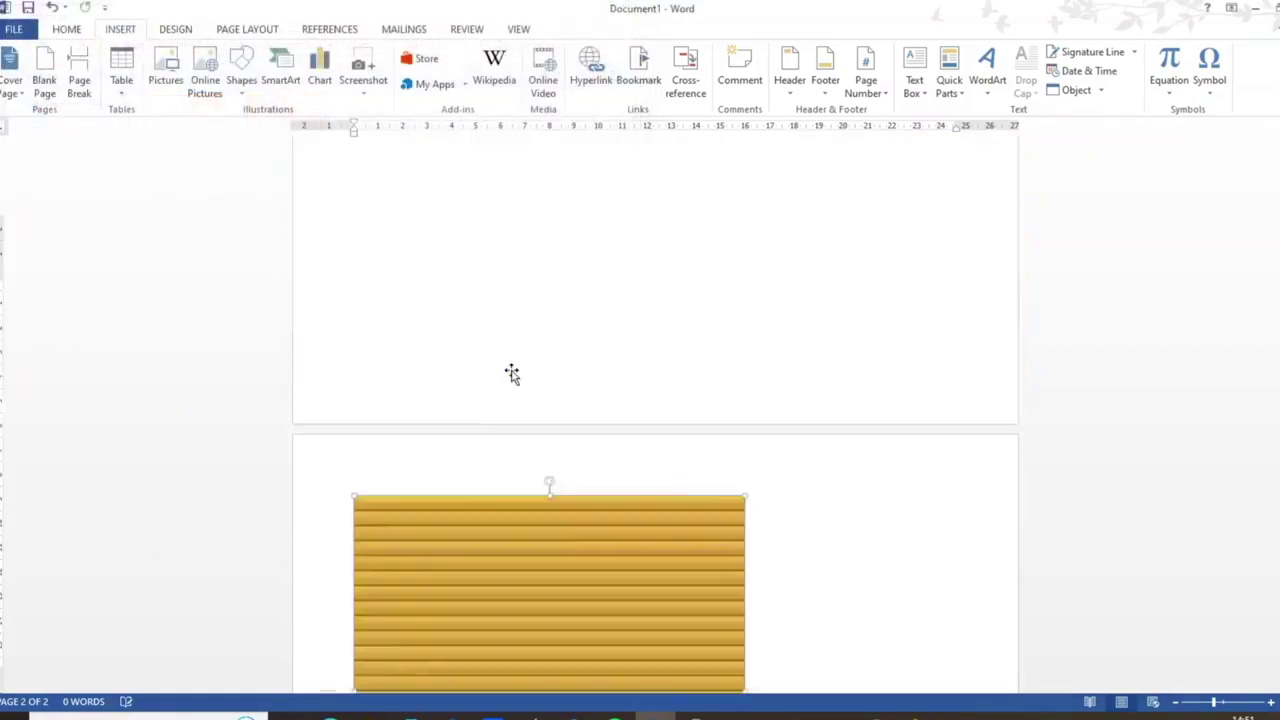
Set the stripes picture to Behind Text, move it top-left and enlarge it to the page bottom
click(767, 290)
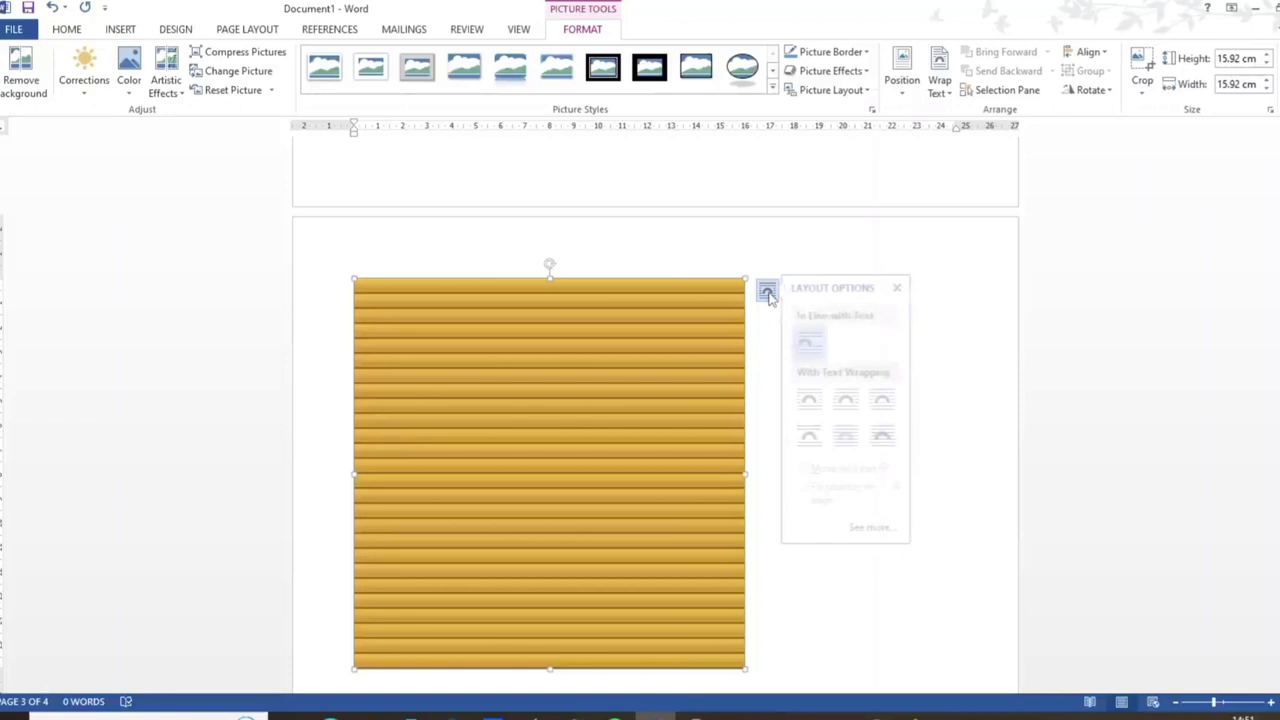
click(854, 432)
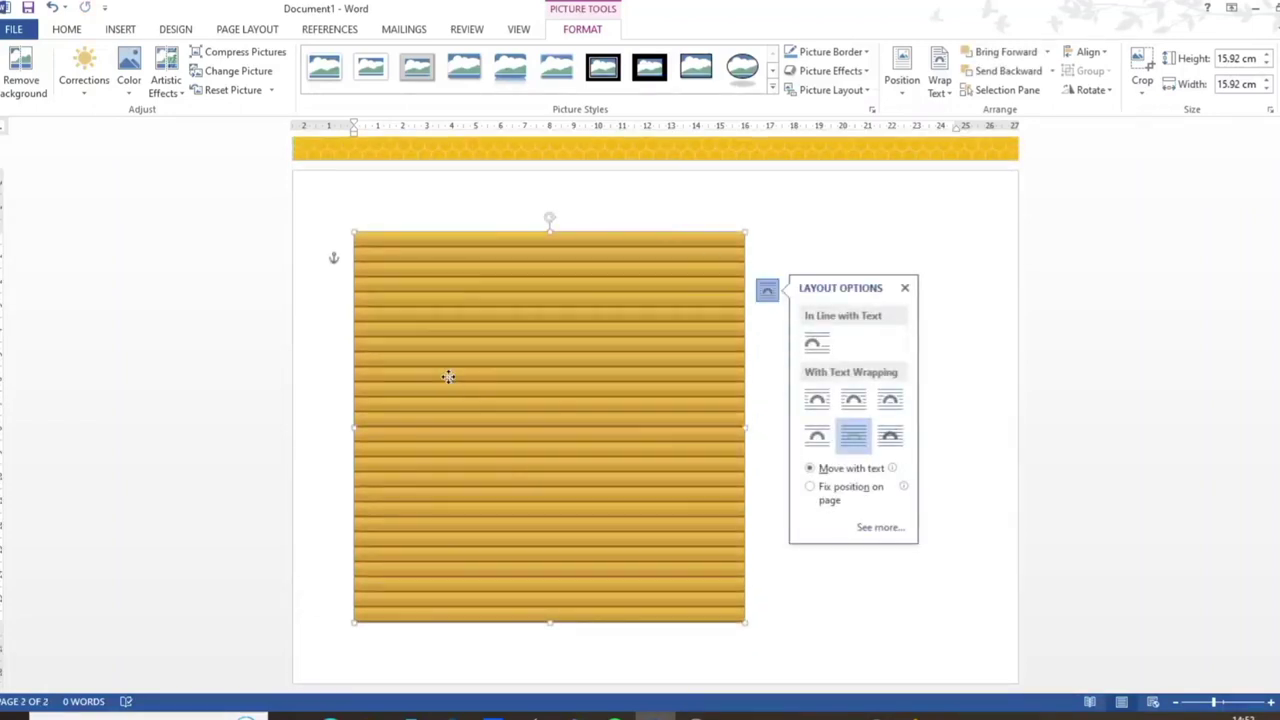
drag(448, 379, 387, 313)
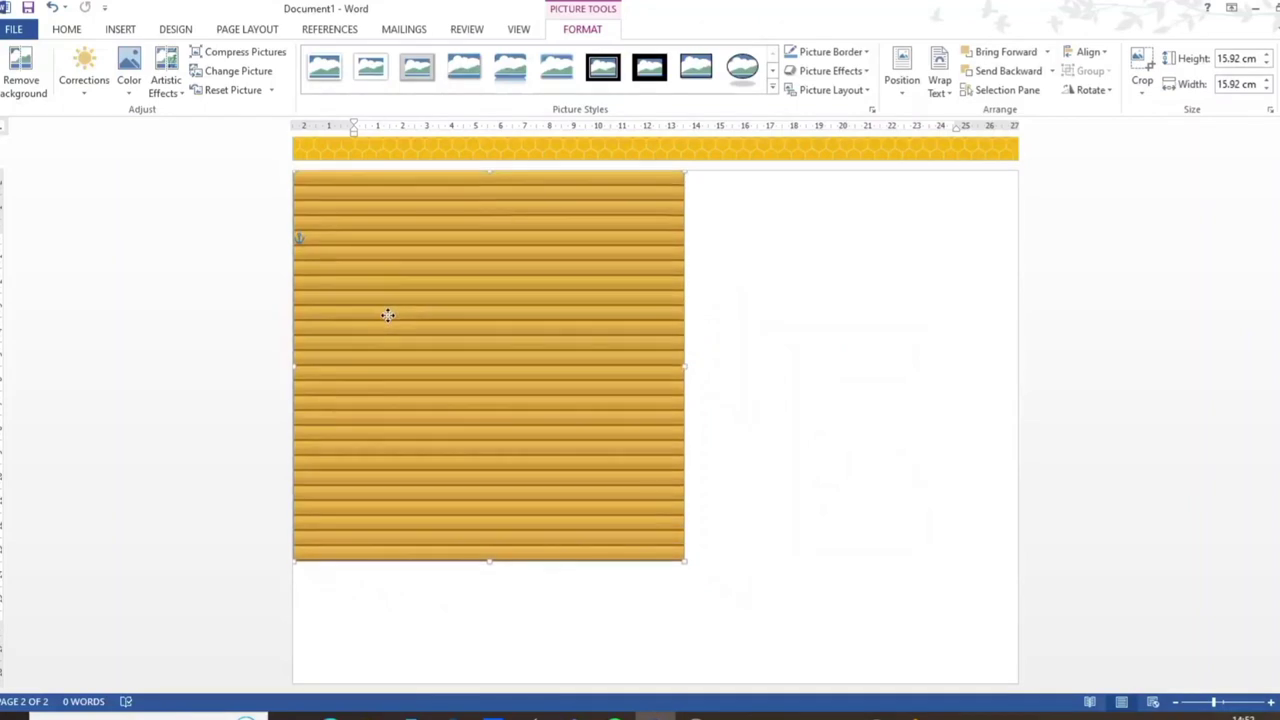
drag(684, 563, 810, 660)
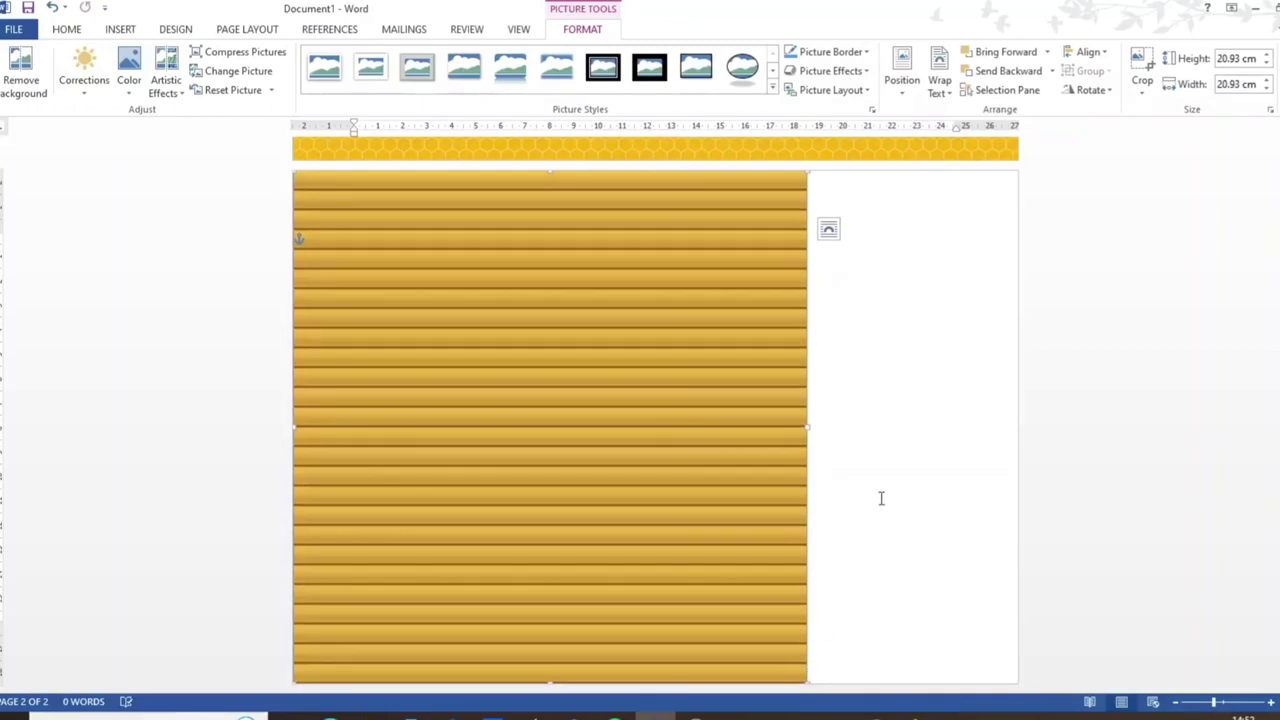
Stretch the stripes picture to the page's right edge so it covers the second page
click(66, 30)
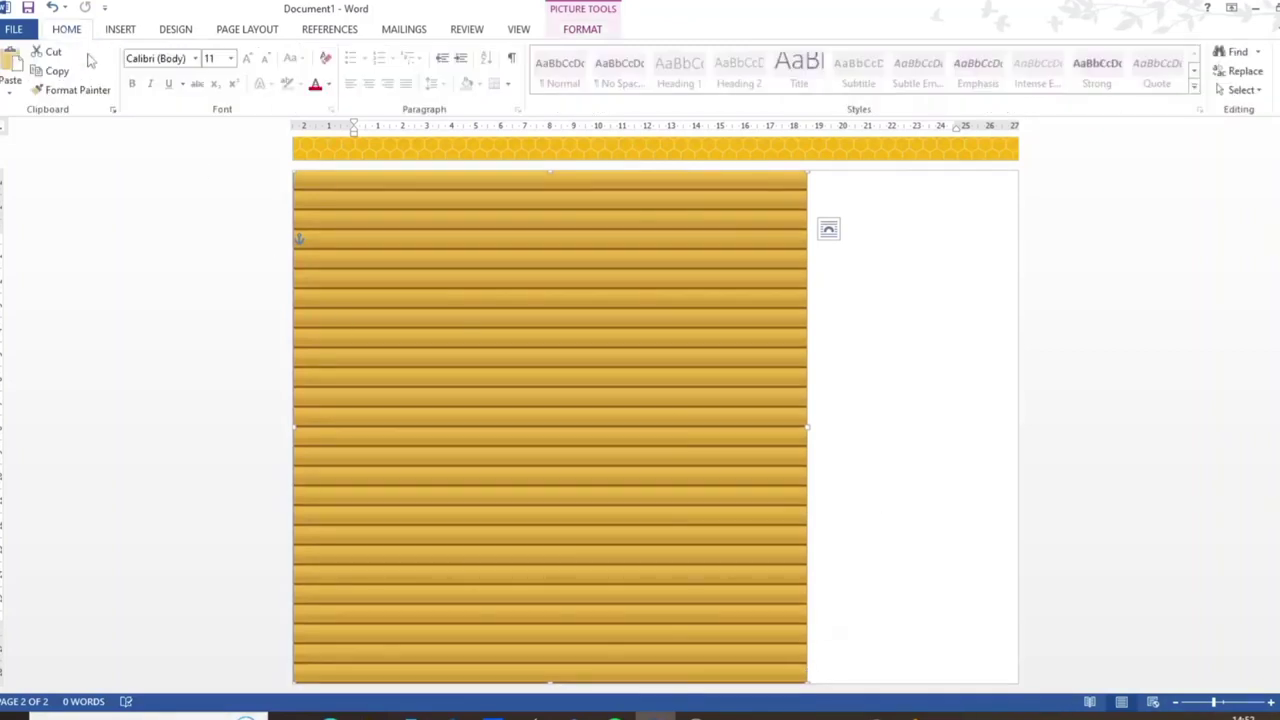
click(56, 72)
drag(808, 426, 1027, 421)
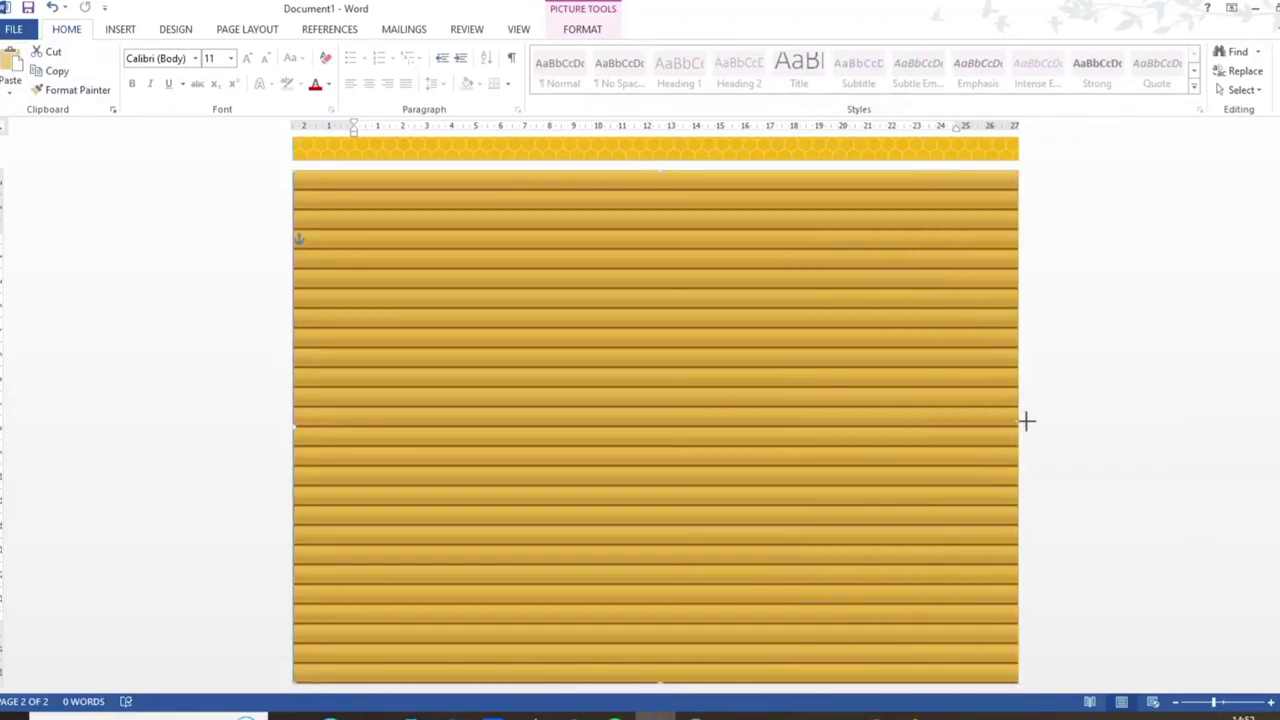
click(1069, 472)
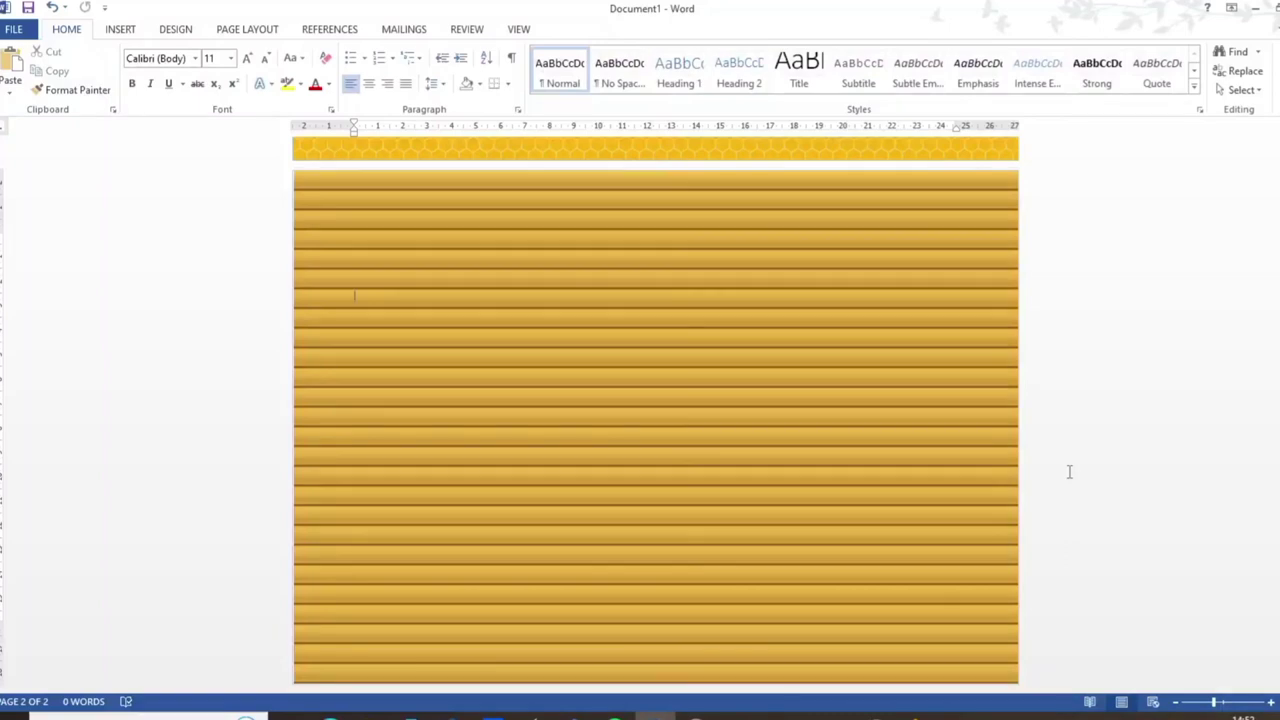
click(321, 206)
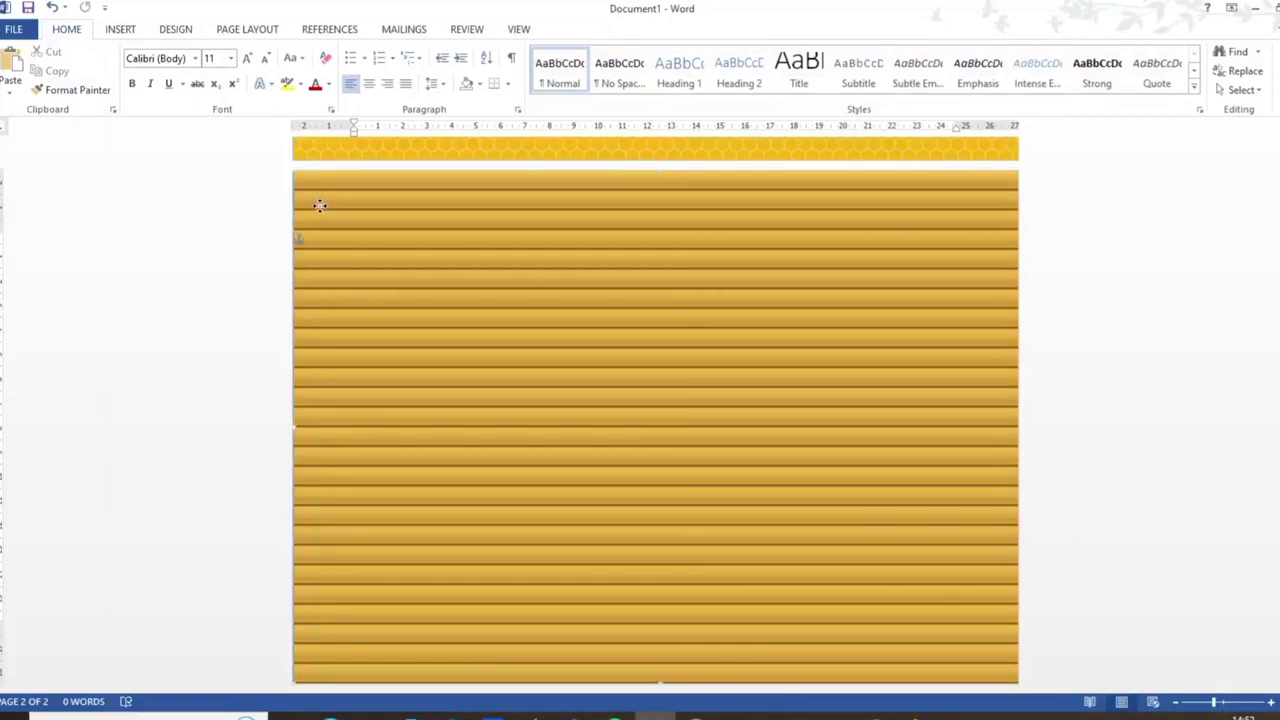
click(1080, 391)
scroll(1080, 391, up, 8)
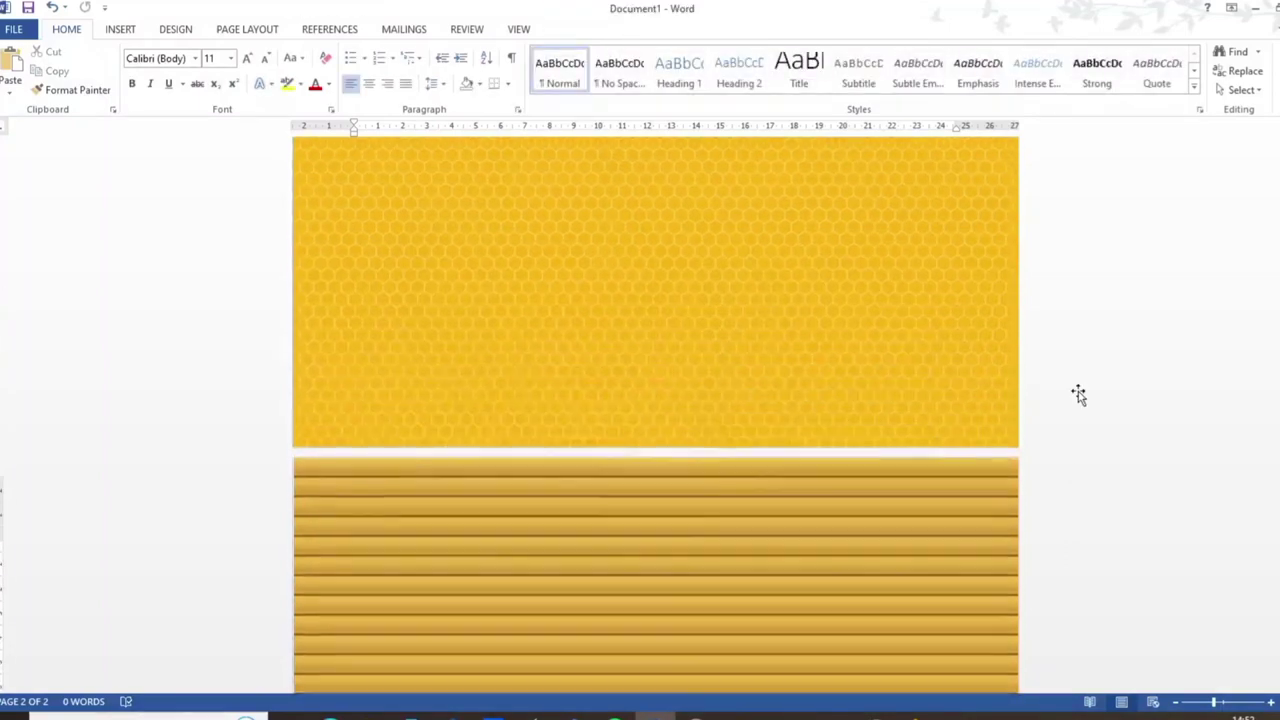
scroll(1080, 391, down, 5)
scroll(1080, 391, down, 4)
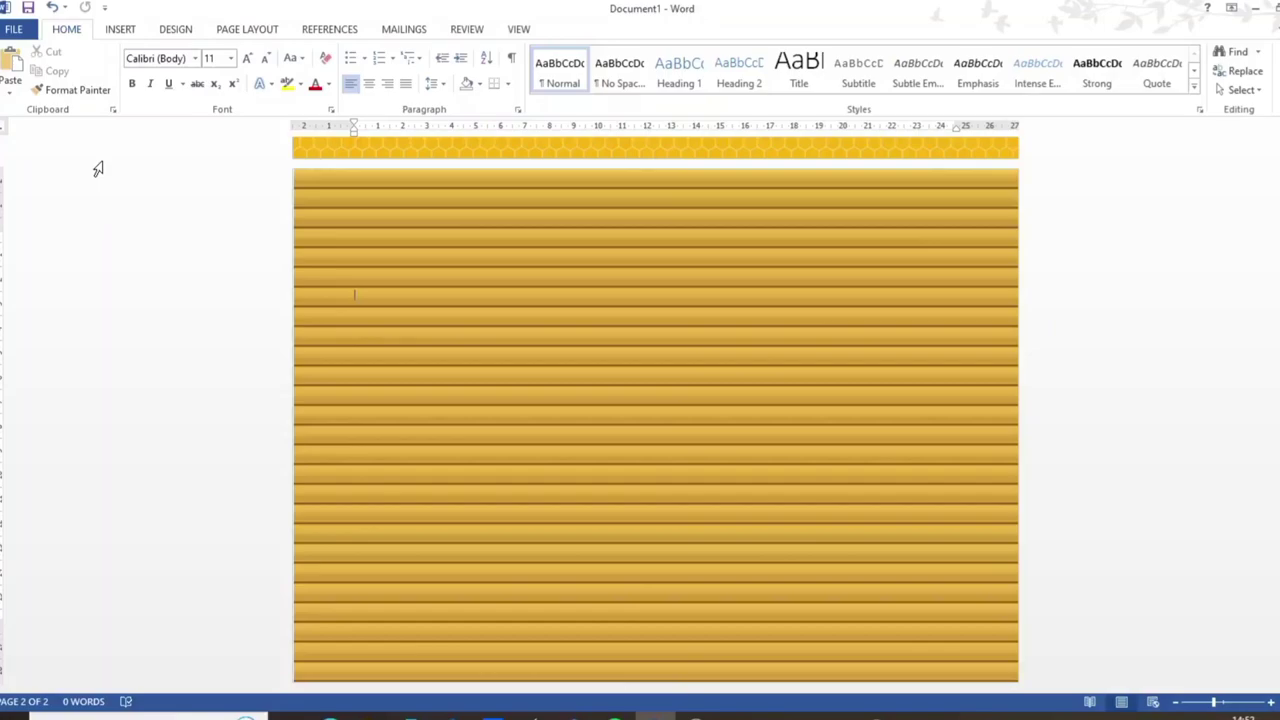
Print the document to the ET-2820 with Epson Matte paper at High quality
click(14, 28)
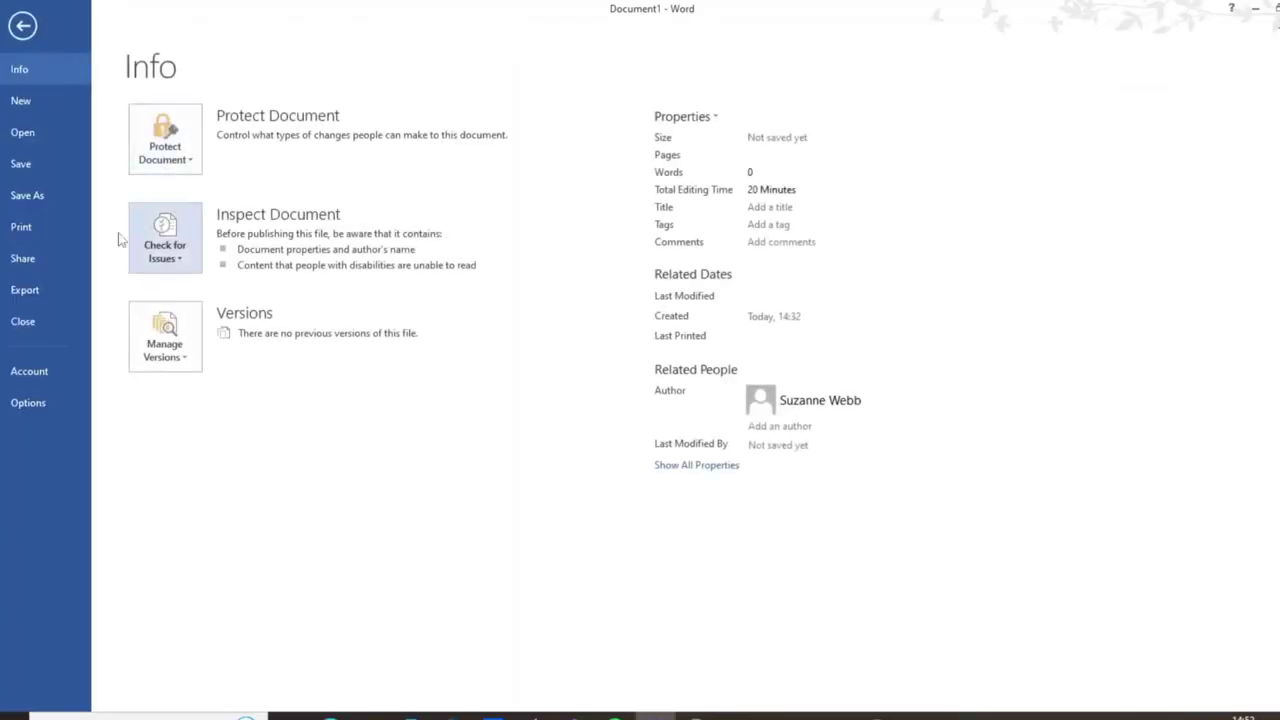
click(20, 230)
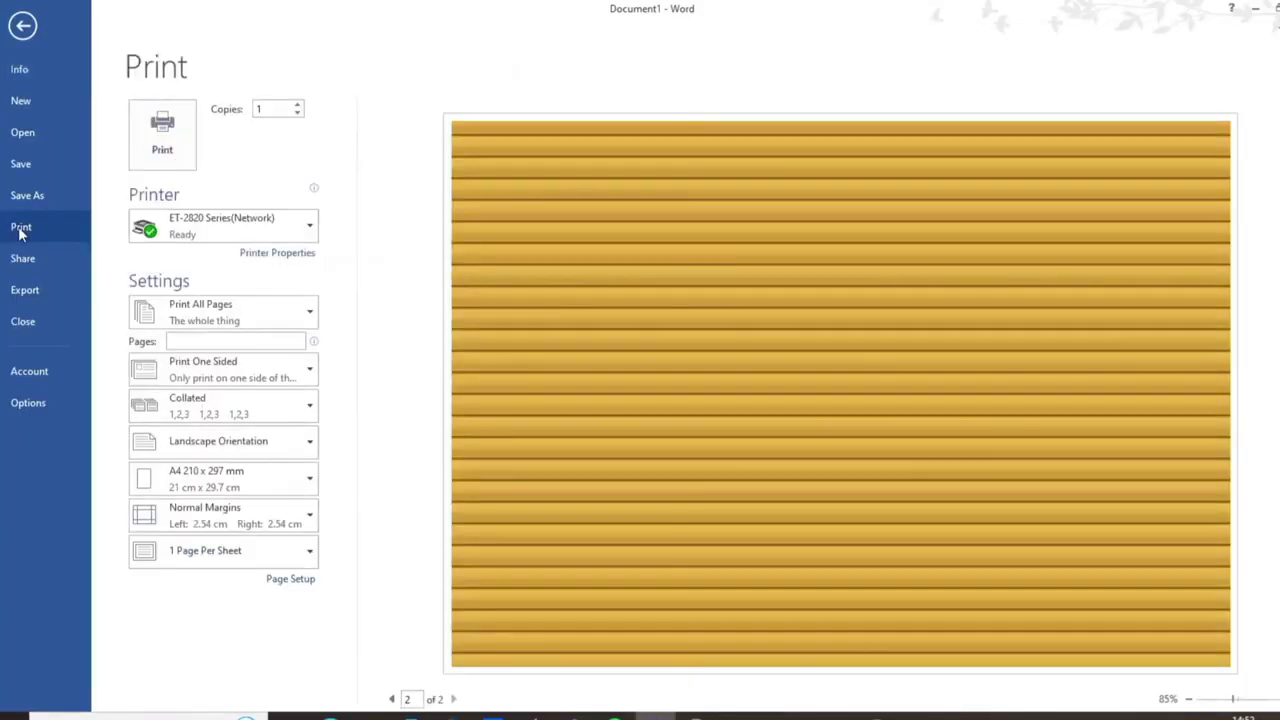
click(270, 254)
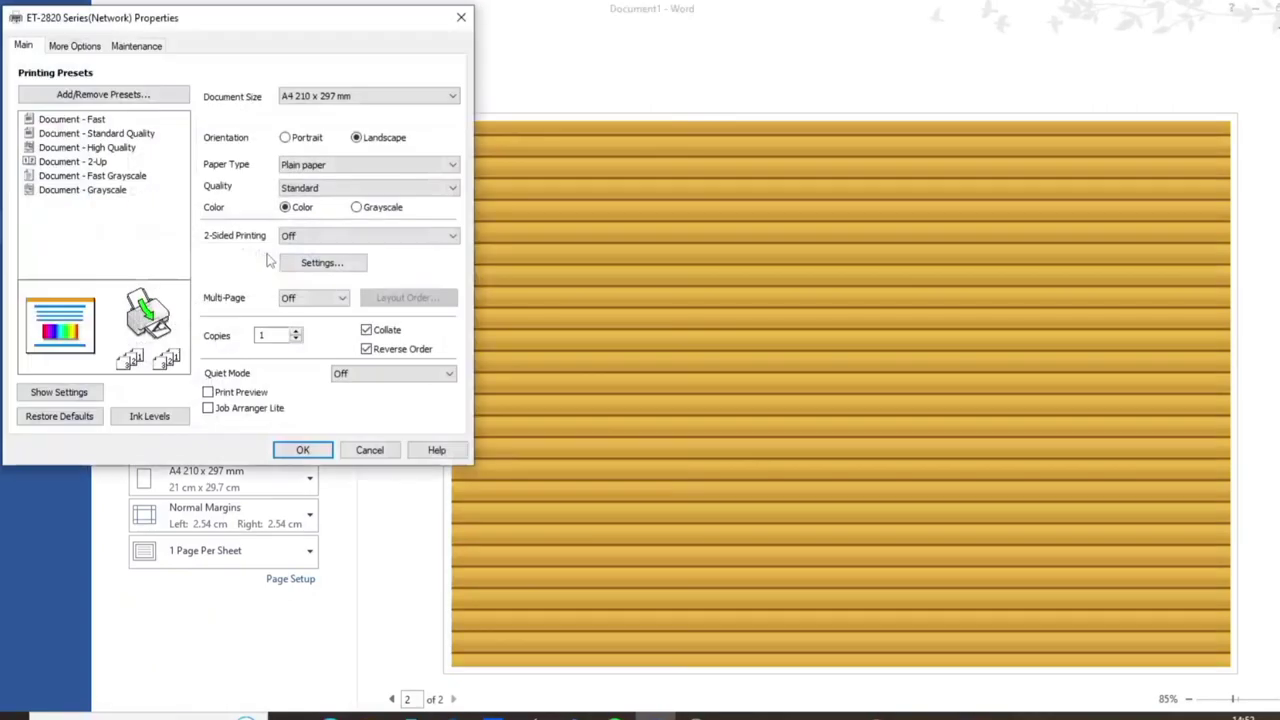
click(340, 165)
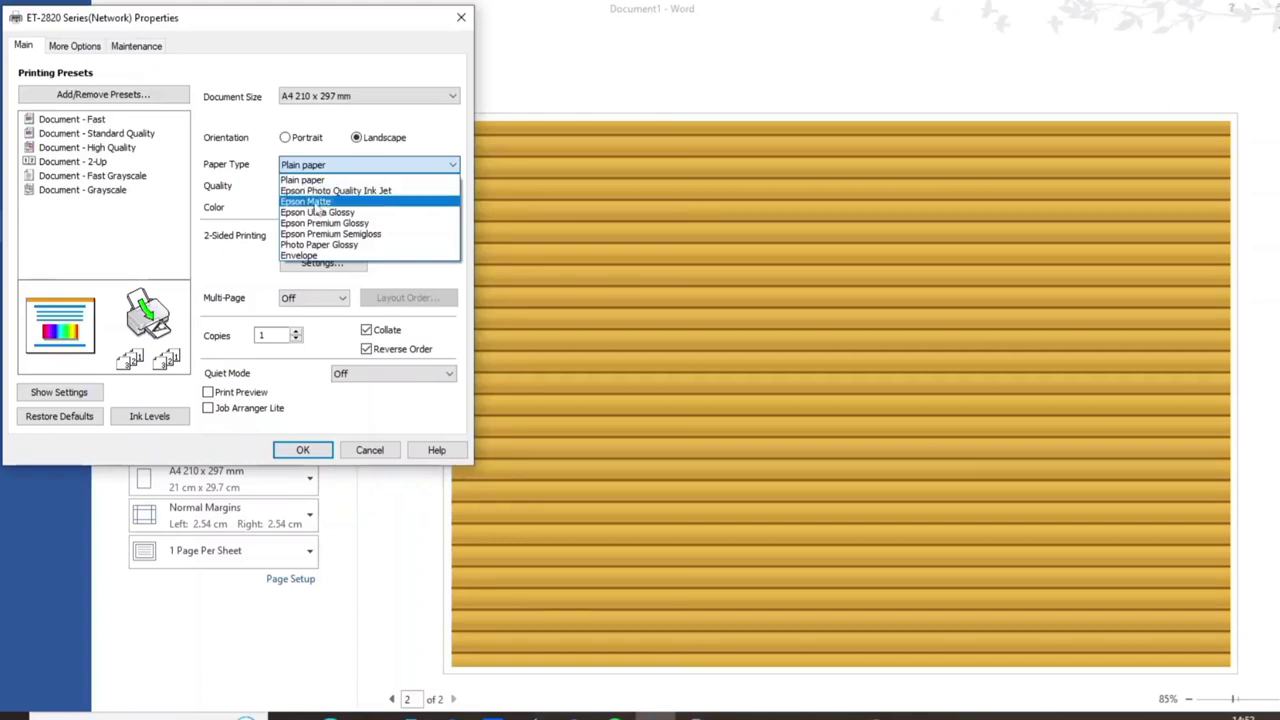
click(313, 203)
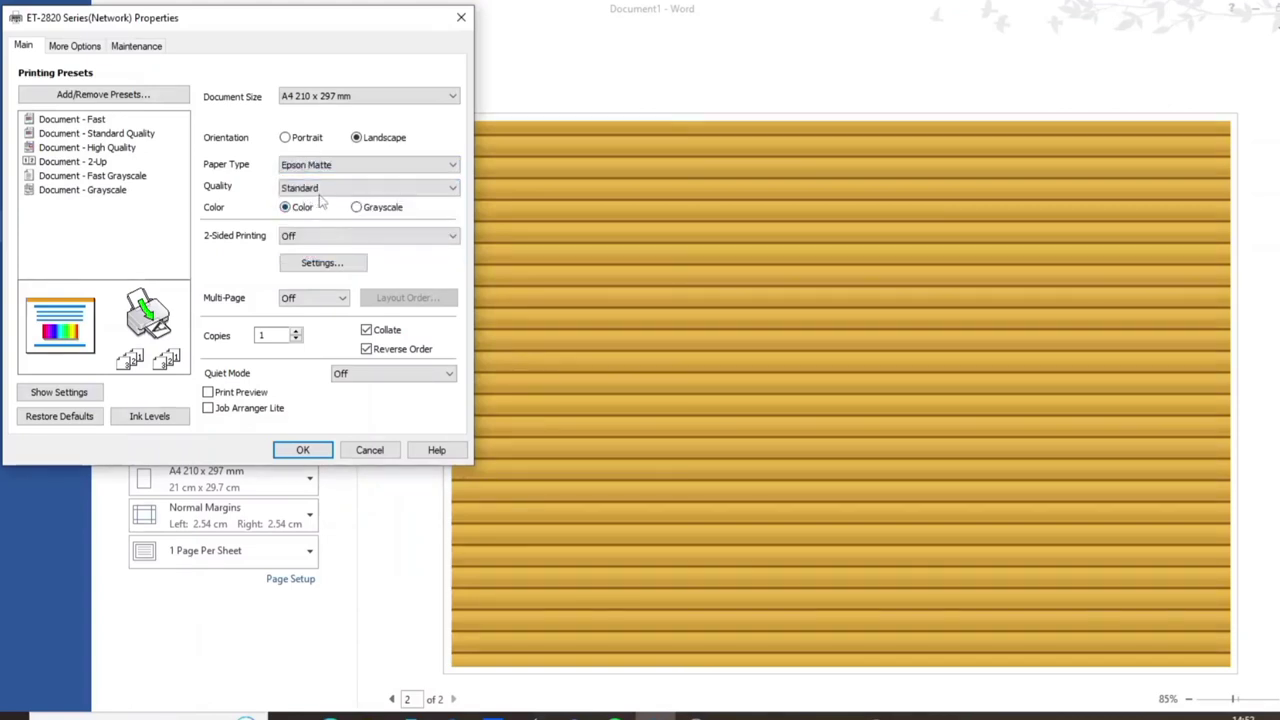
click(320, 189)
click(316, 214)
click(303, 450)
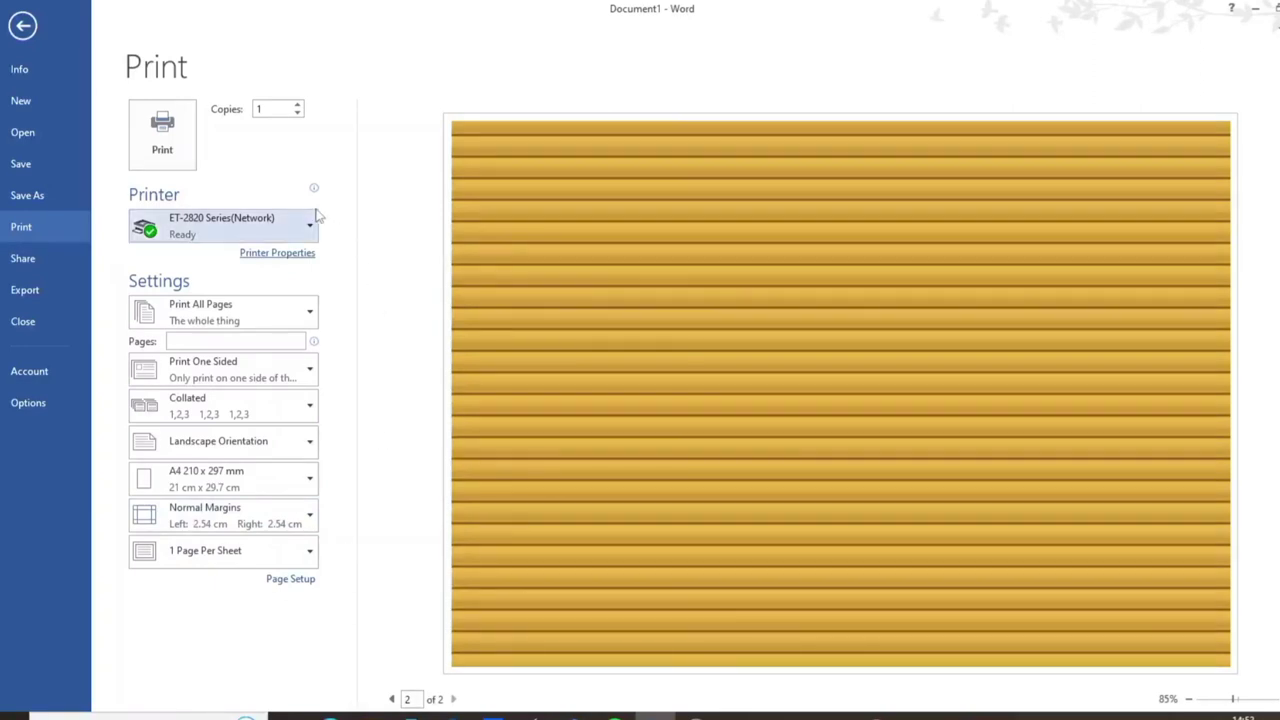
click(163, 147)
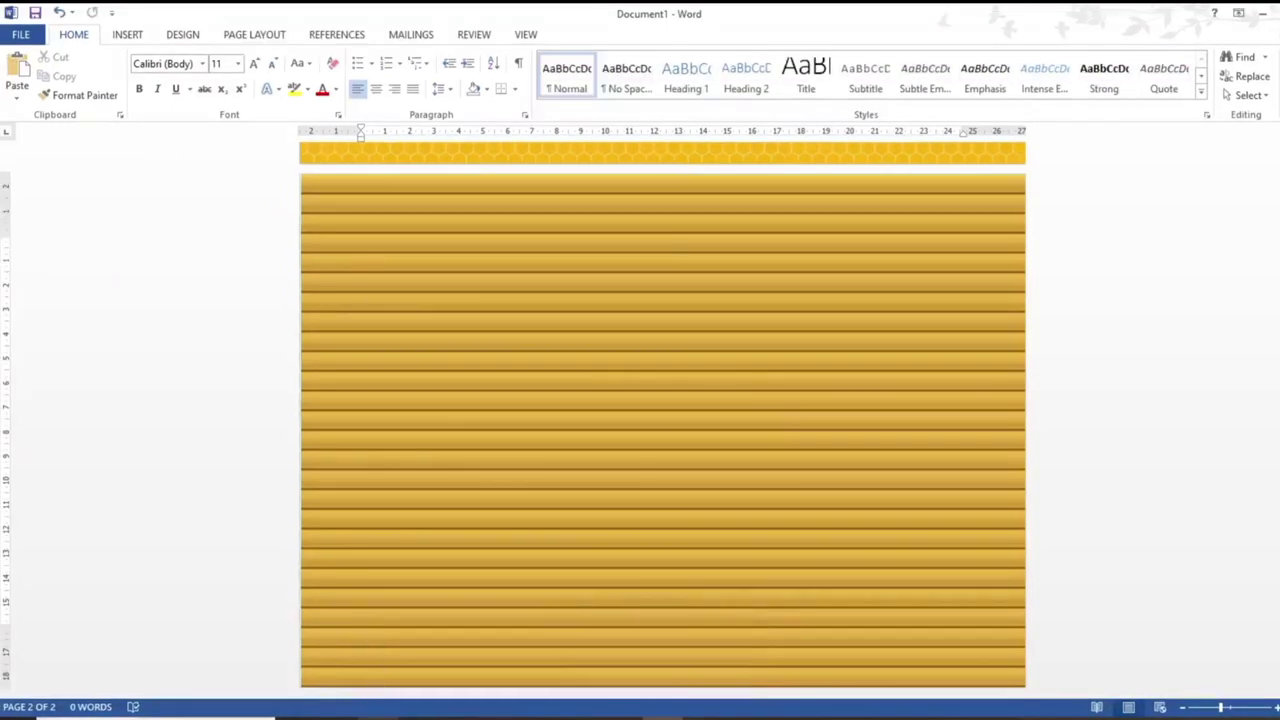
Open the Bee Hive Hexagons PDF from Bee Hive Favour Box > Digital Papers > Hexagons
key(alt+Tab)
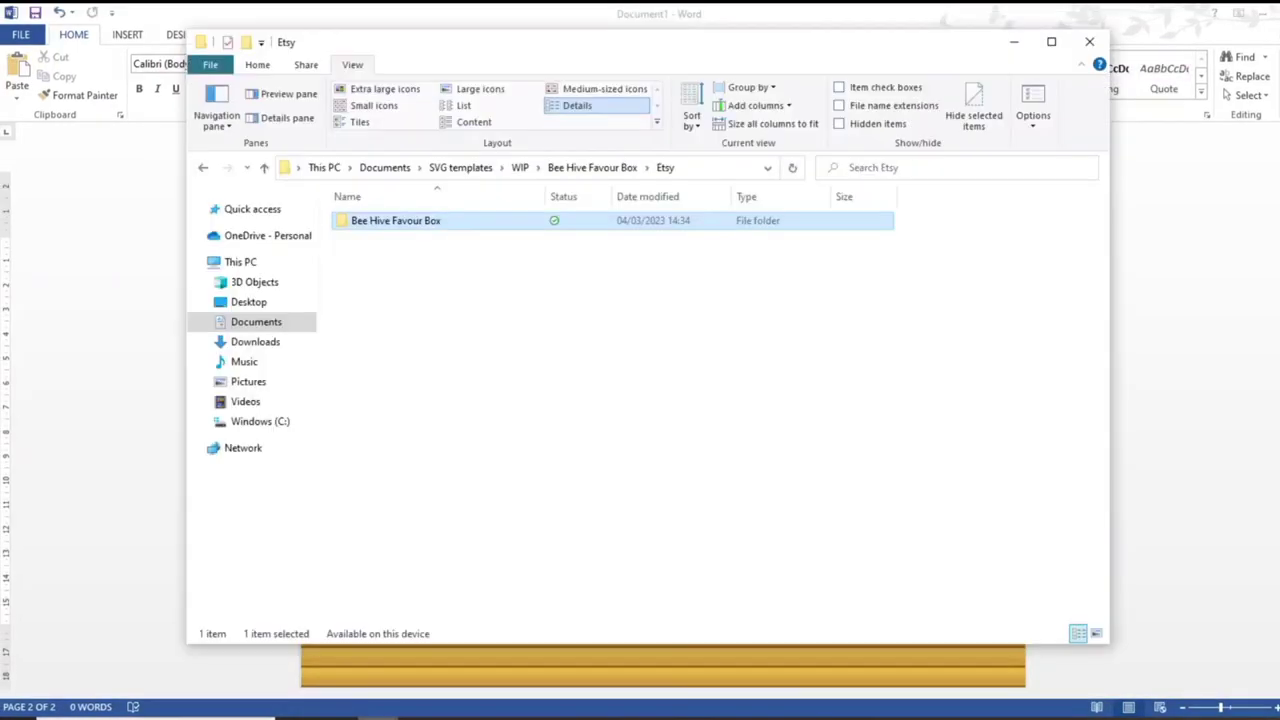
double_click(393, 221)
double_click(391, 222)
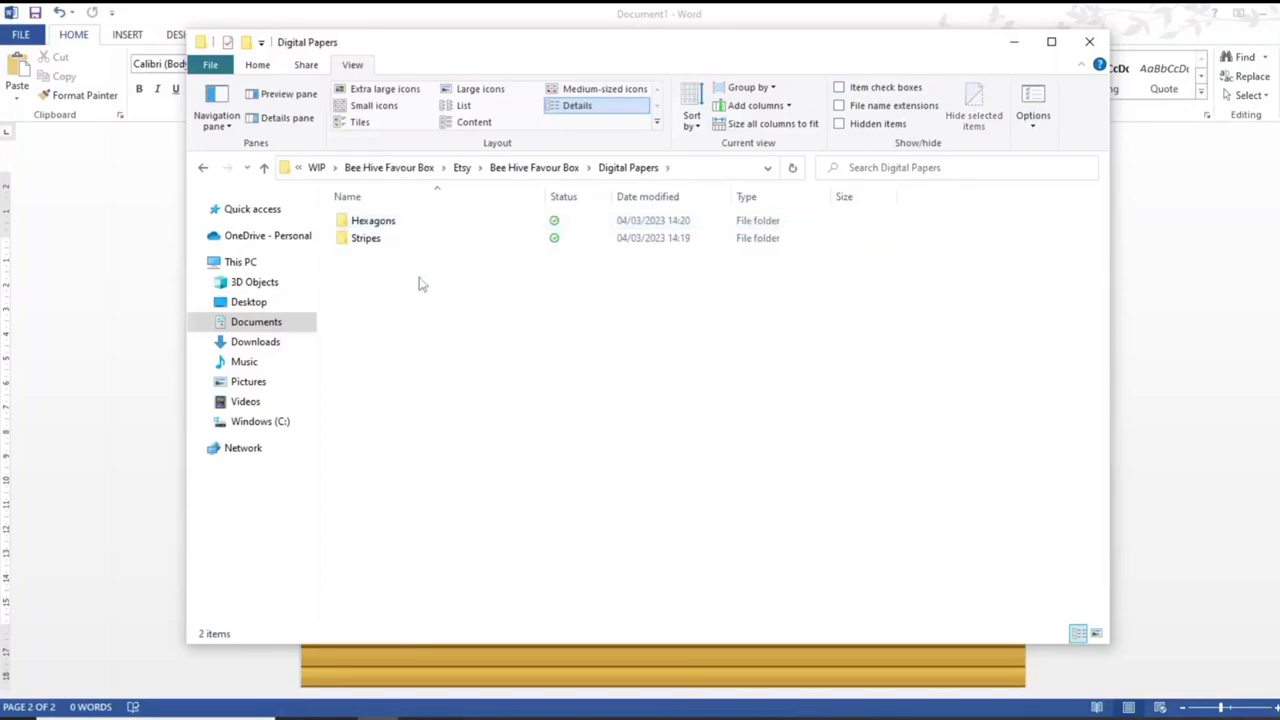
click(391, 223)
double_click(391, 223)
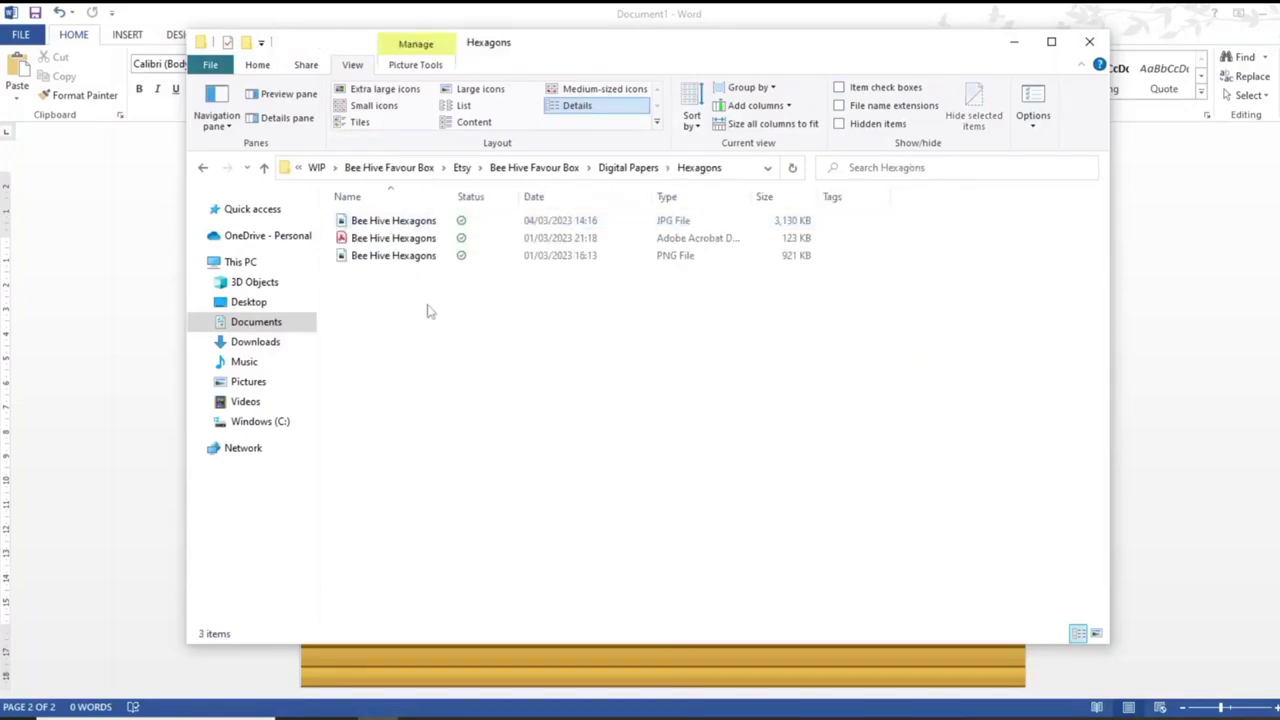
double_click(386, 244)
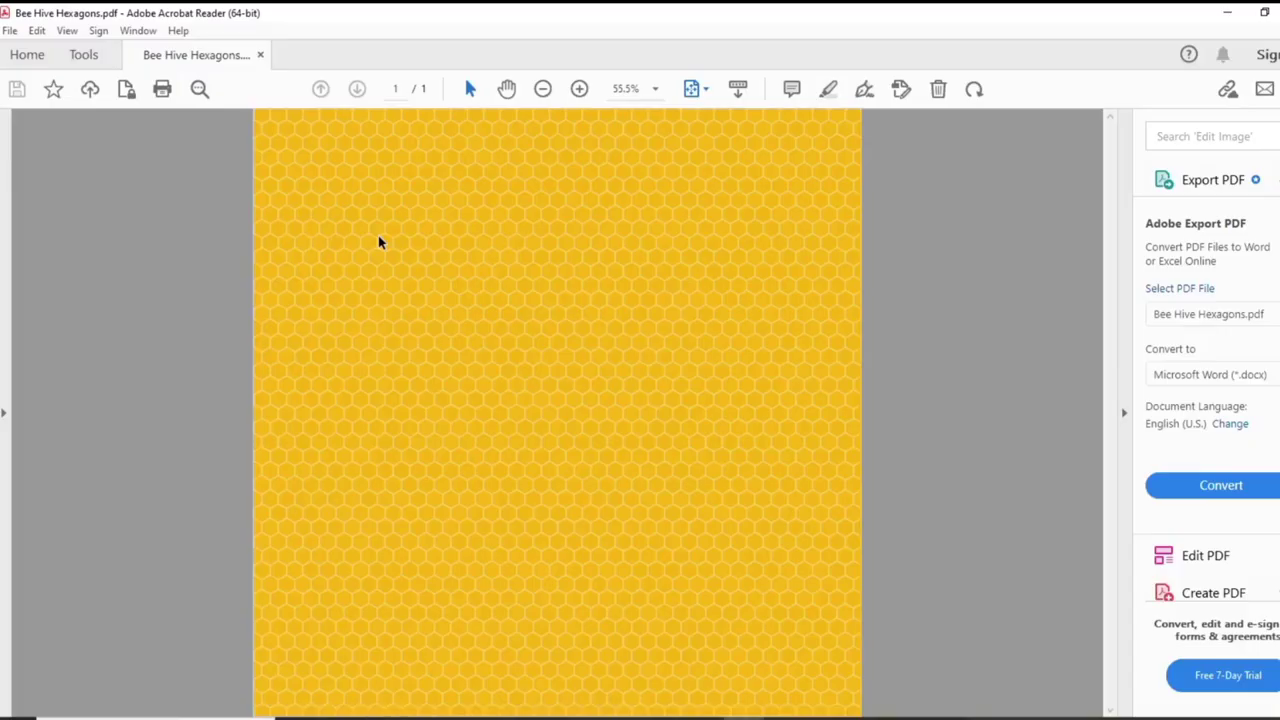
In Acrobat's Print dialog, set printer properties to Epson Matte paper and High quality
click(162, 90)
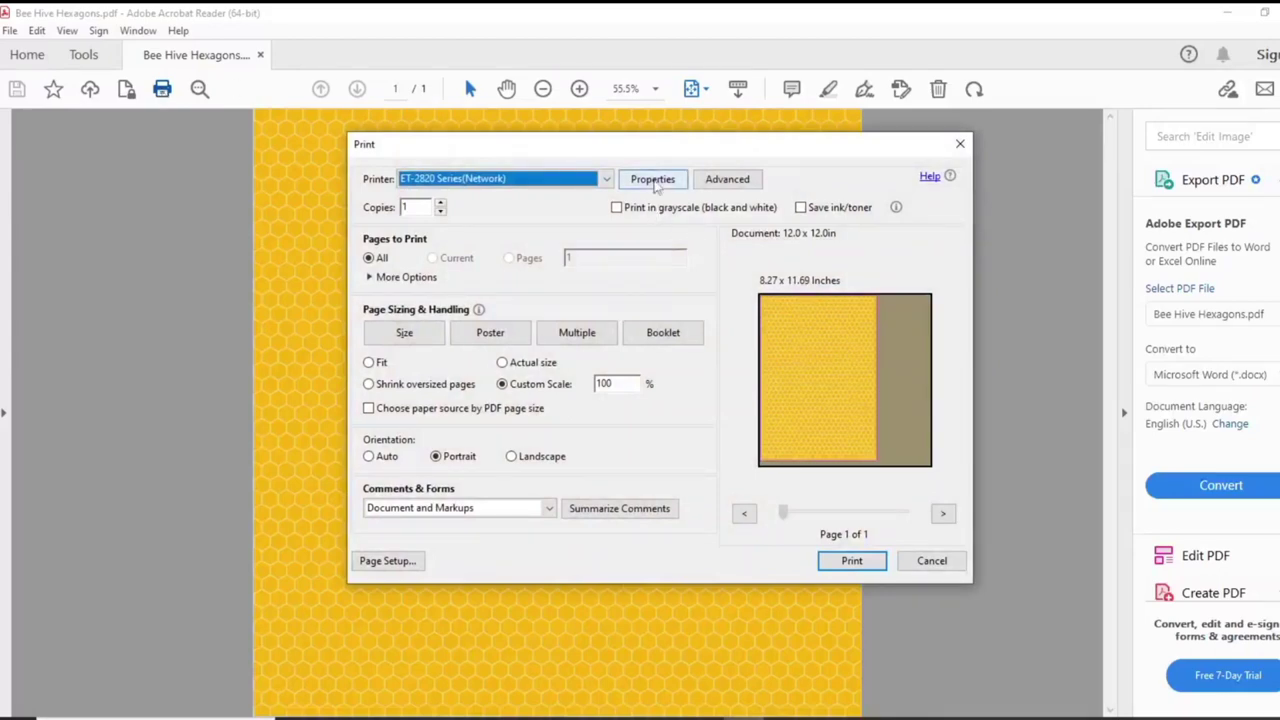
click(655, 180)
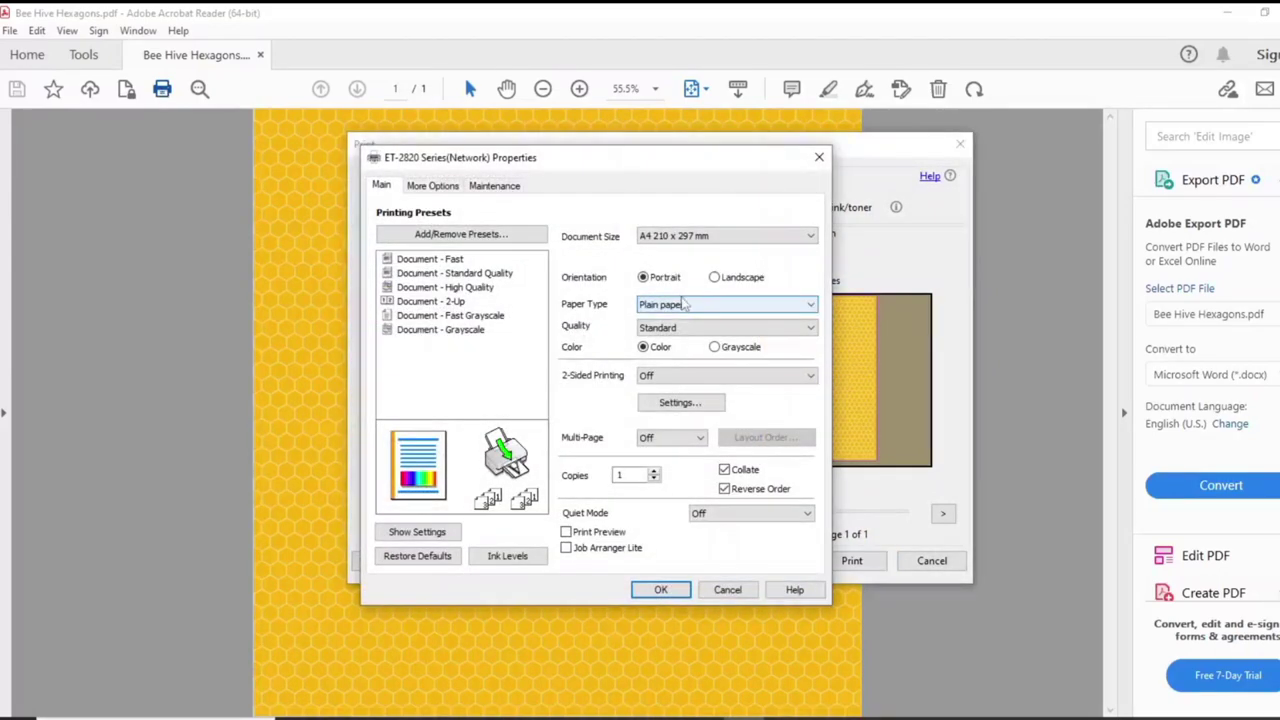
click(680, 304)
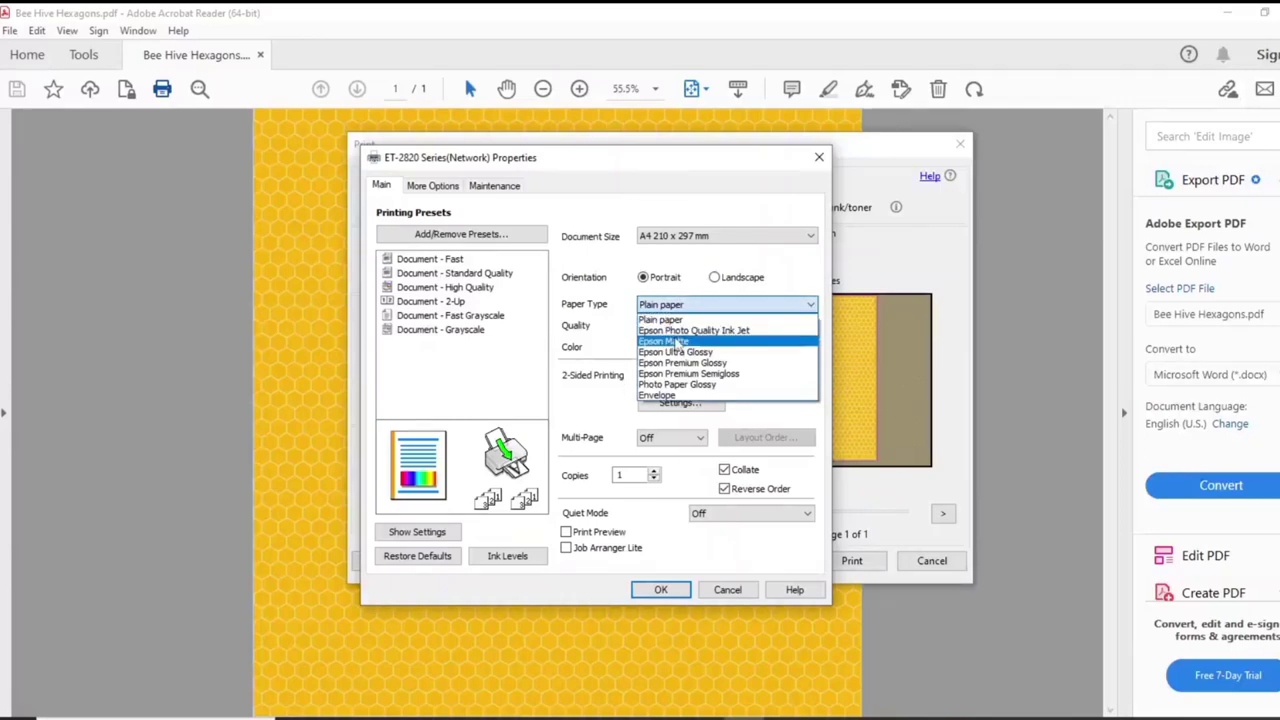
click(667, 342)
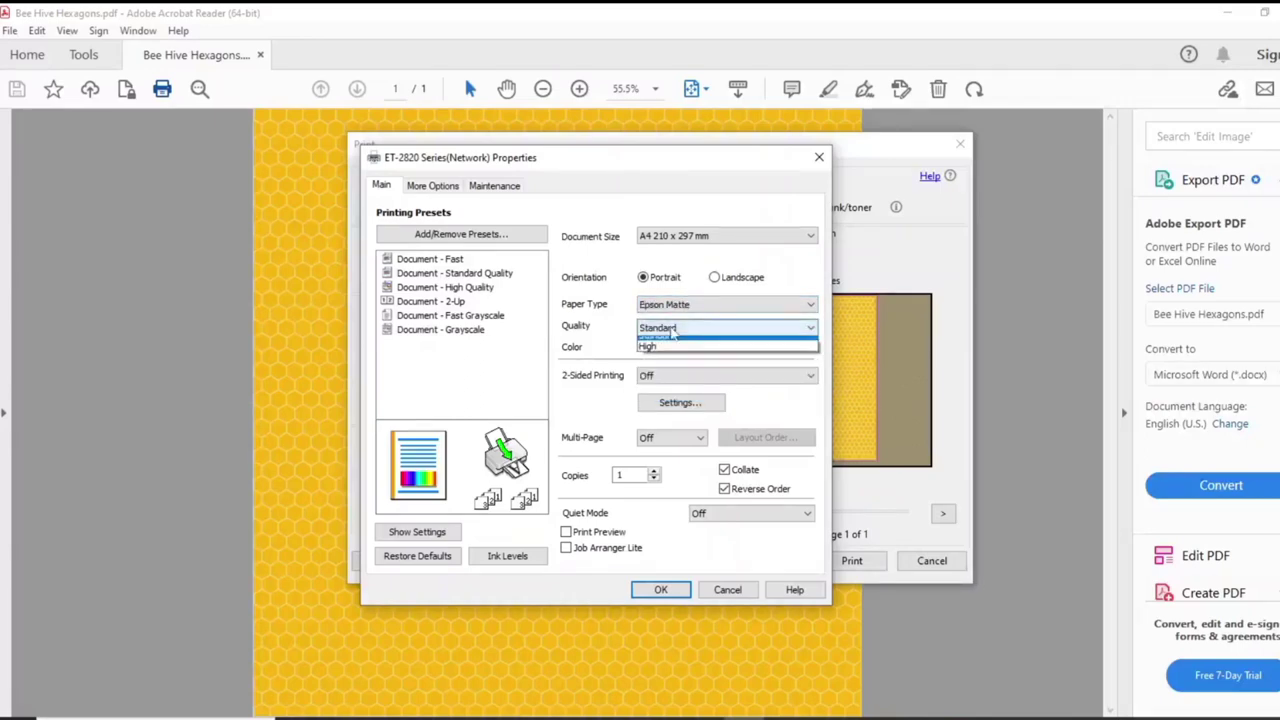
click(666, 356)
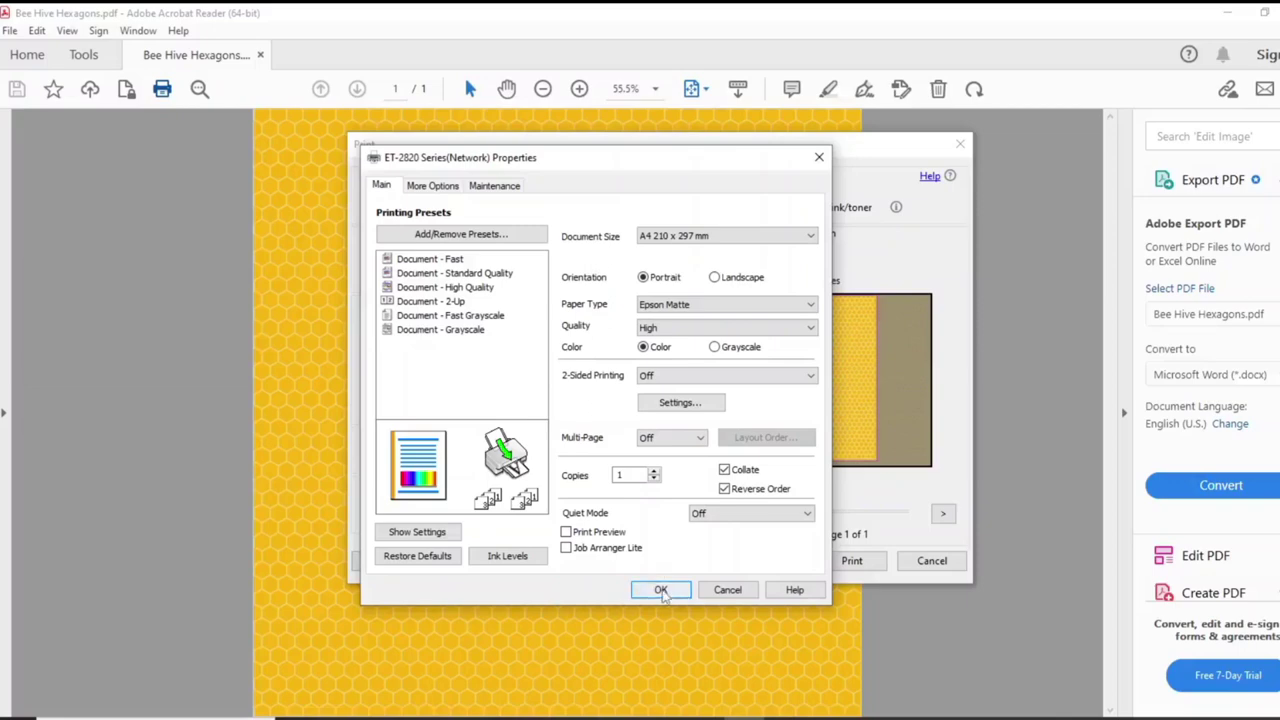
click(661, 590)
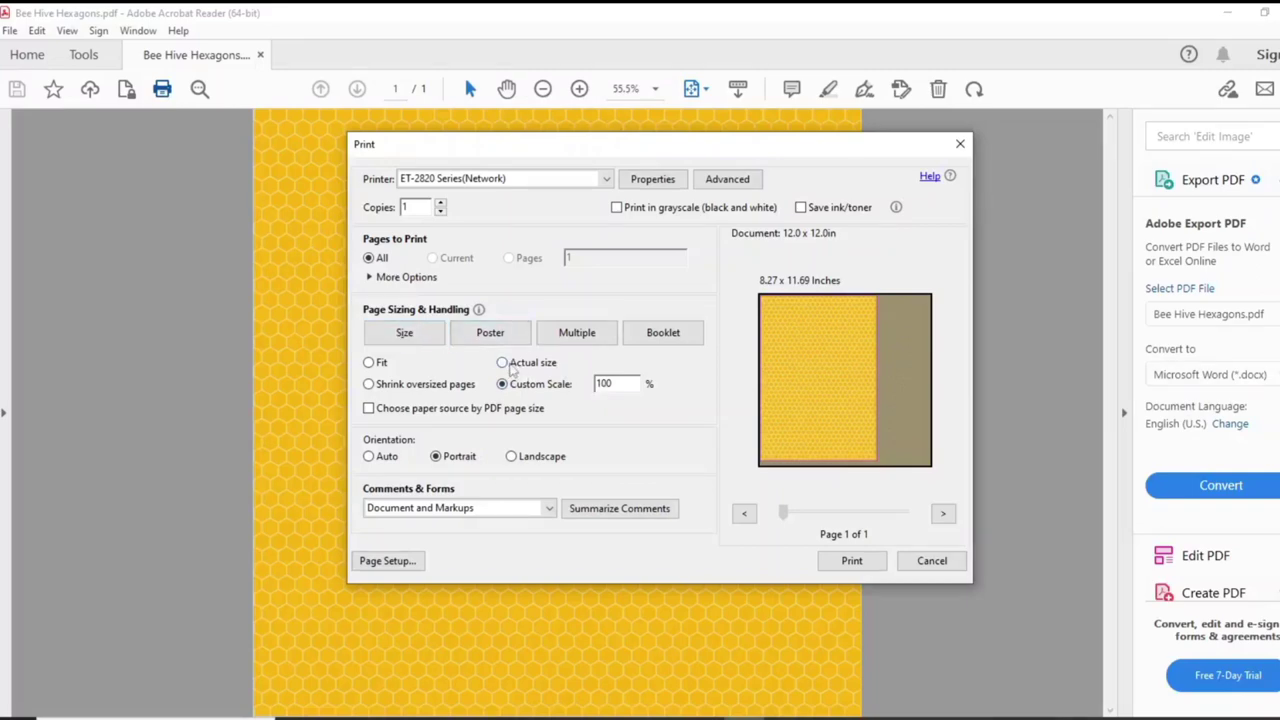
Print the hexagon paper at Actual size in Landscape orientation
click(503, 363)
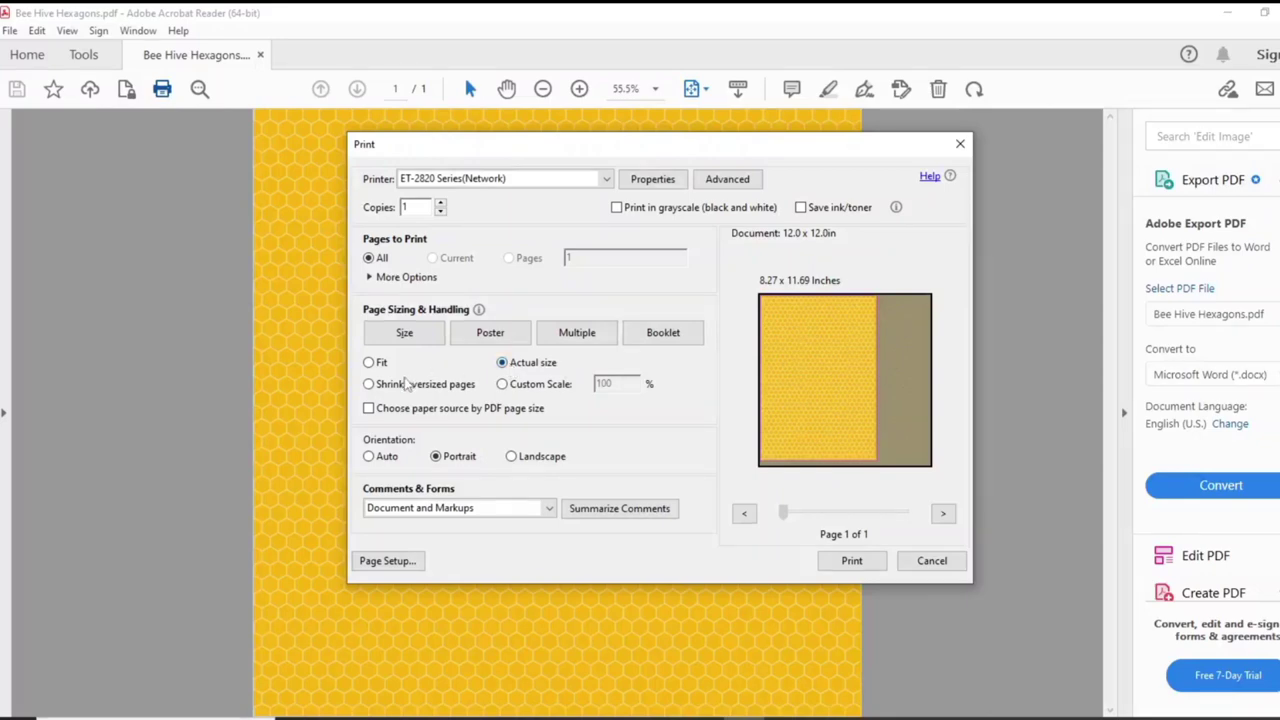
click(512, 457)
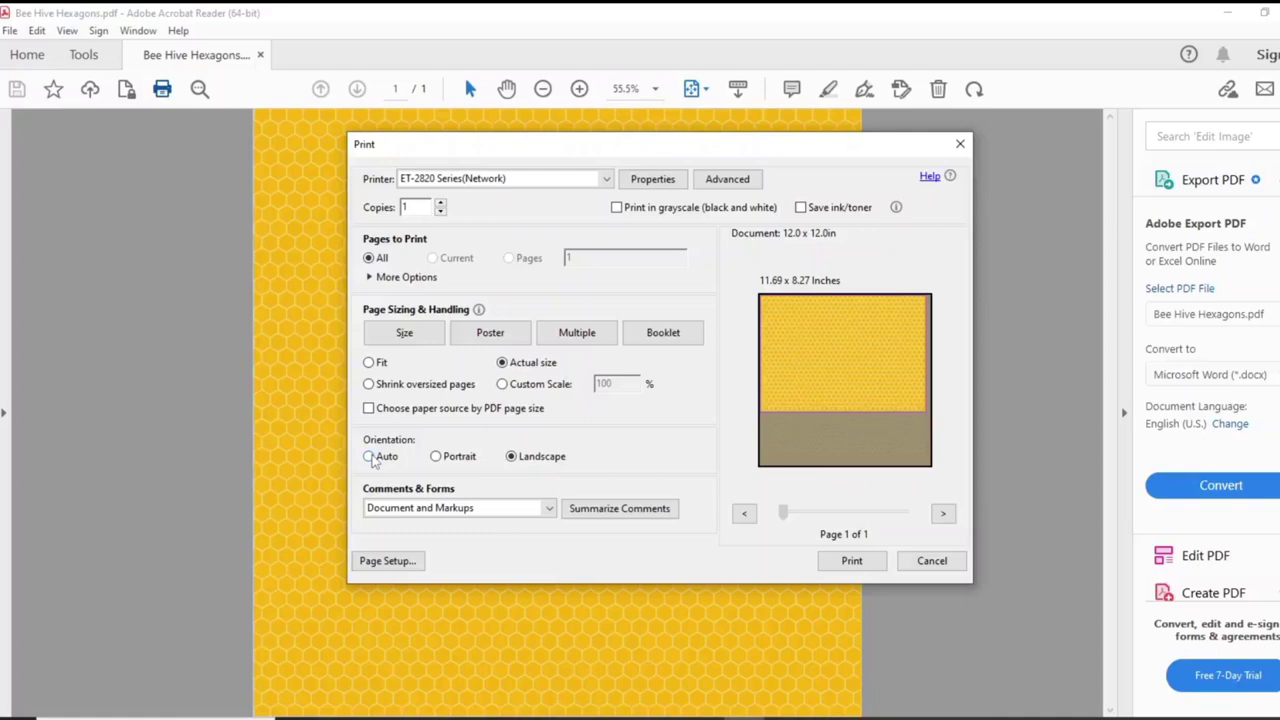
click(369, 457)
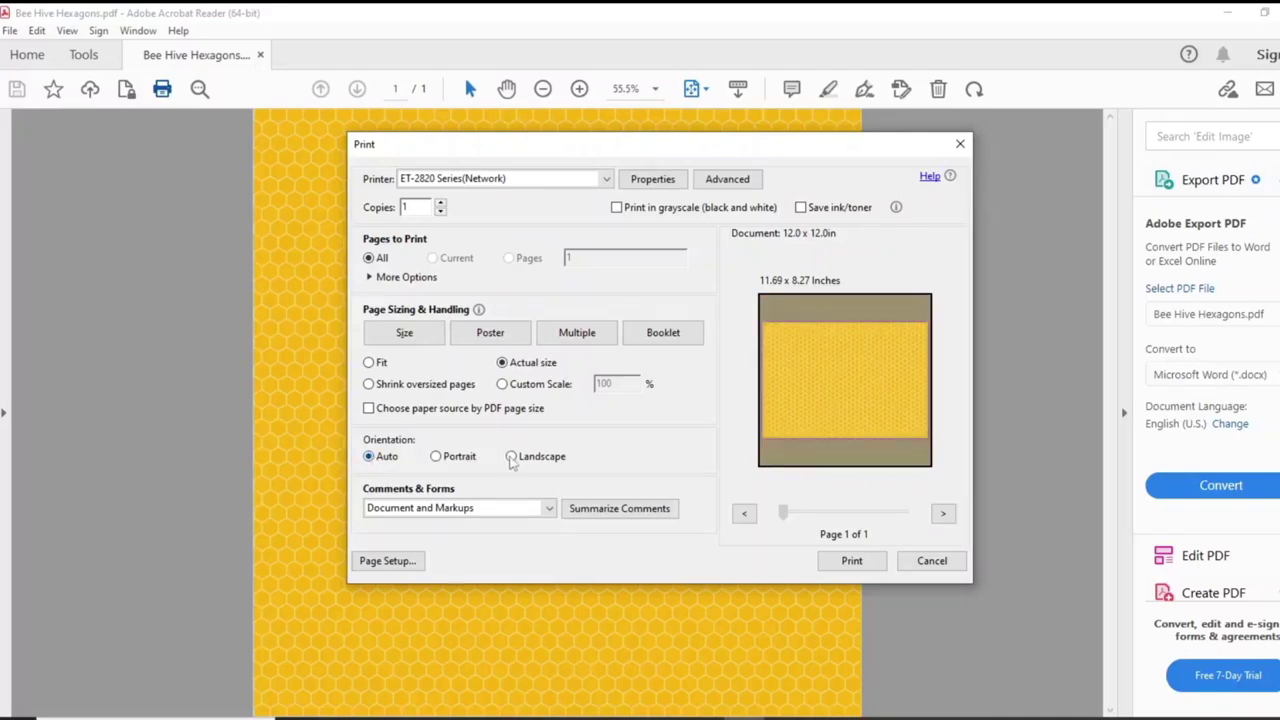
click(512, 457)
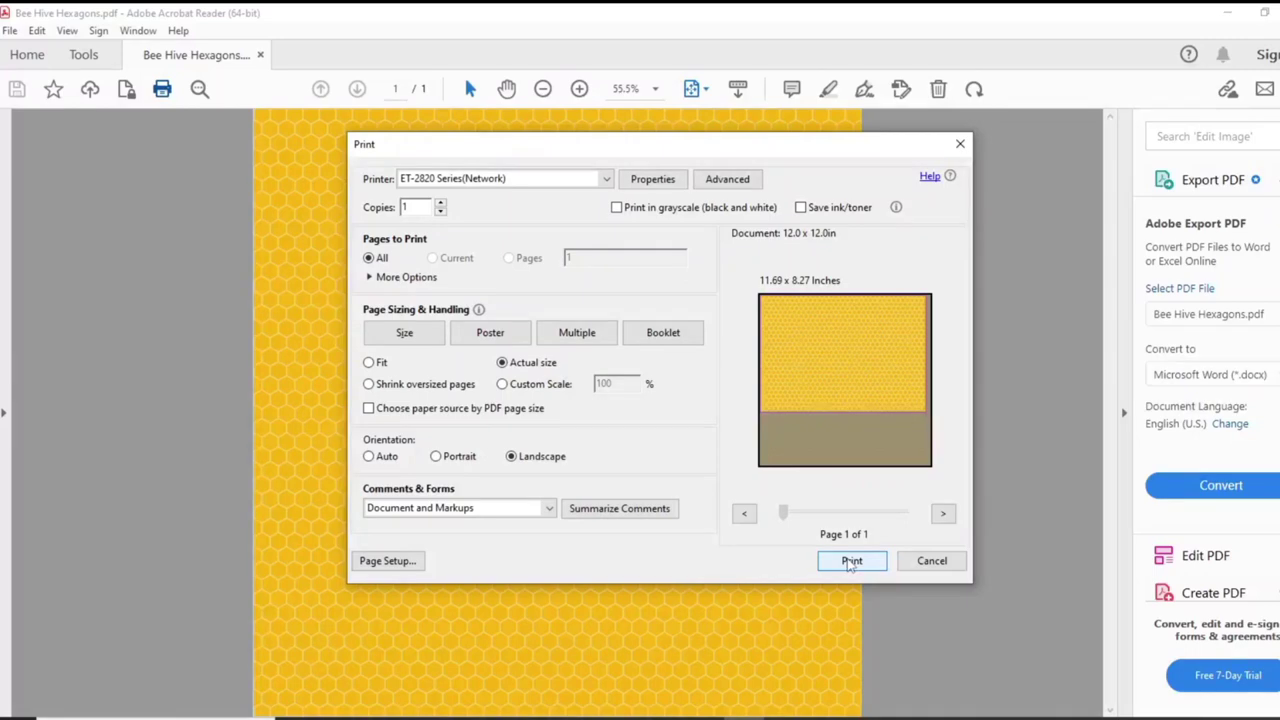
click(851, 561)
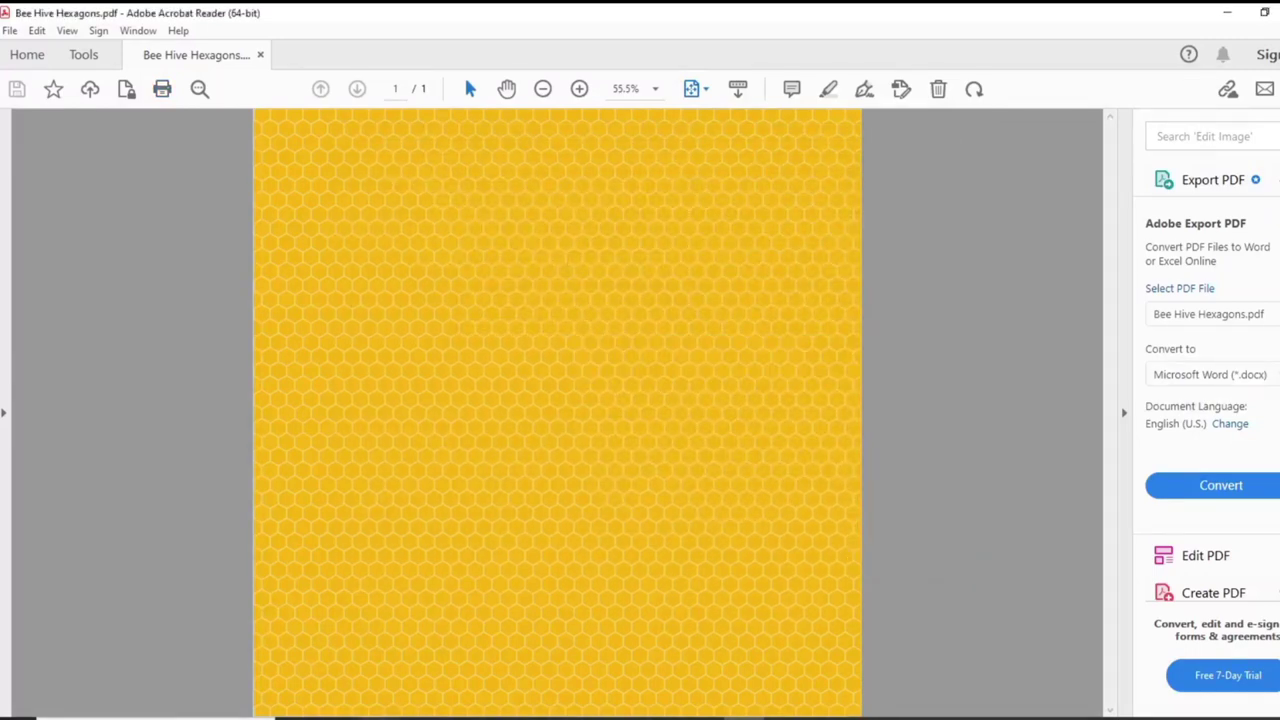
Open the Bee Hive Stripes PDF from the Digital Papers > Stripes folder
key(alt+Tab)
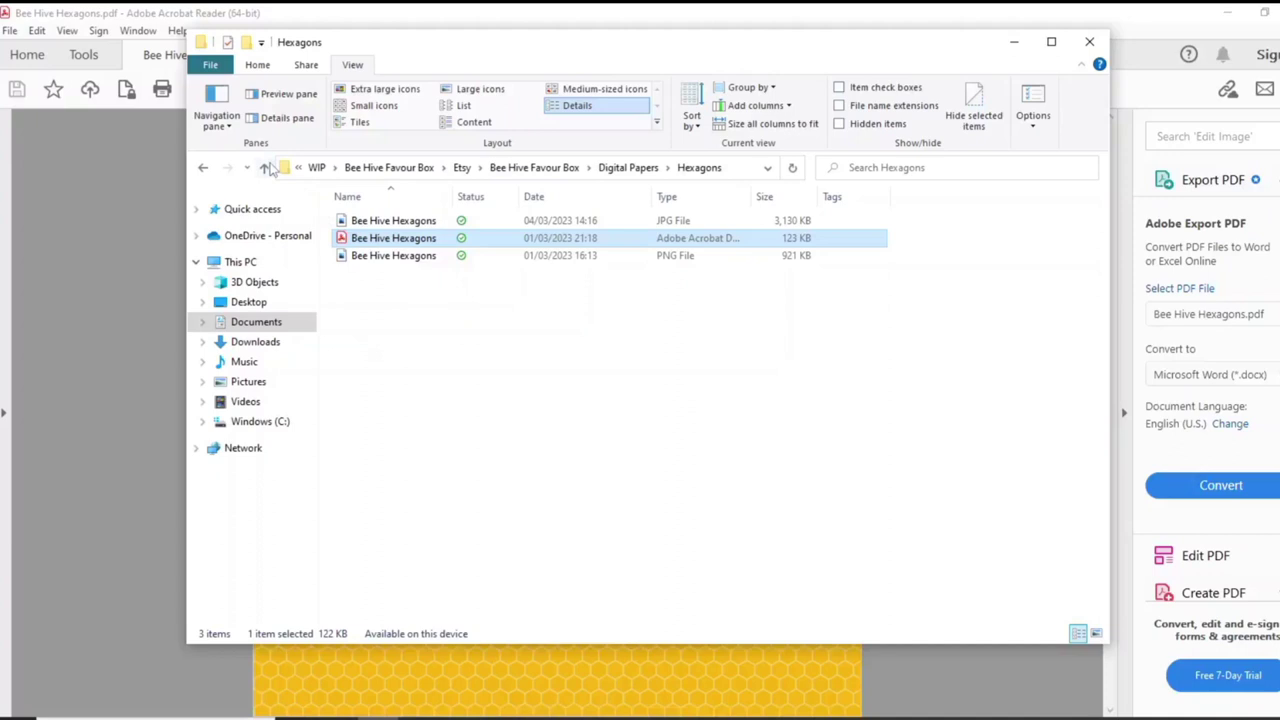
click(266, 168)
click(368, 244)
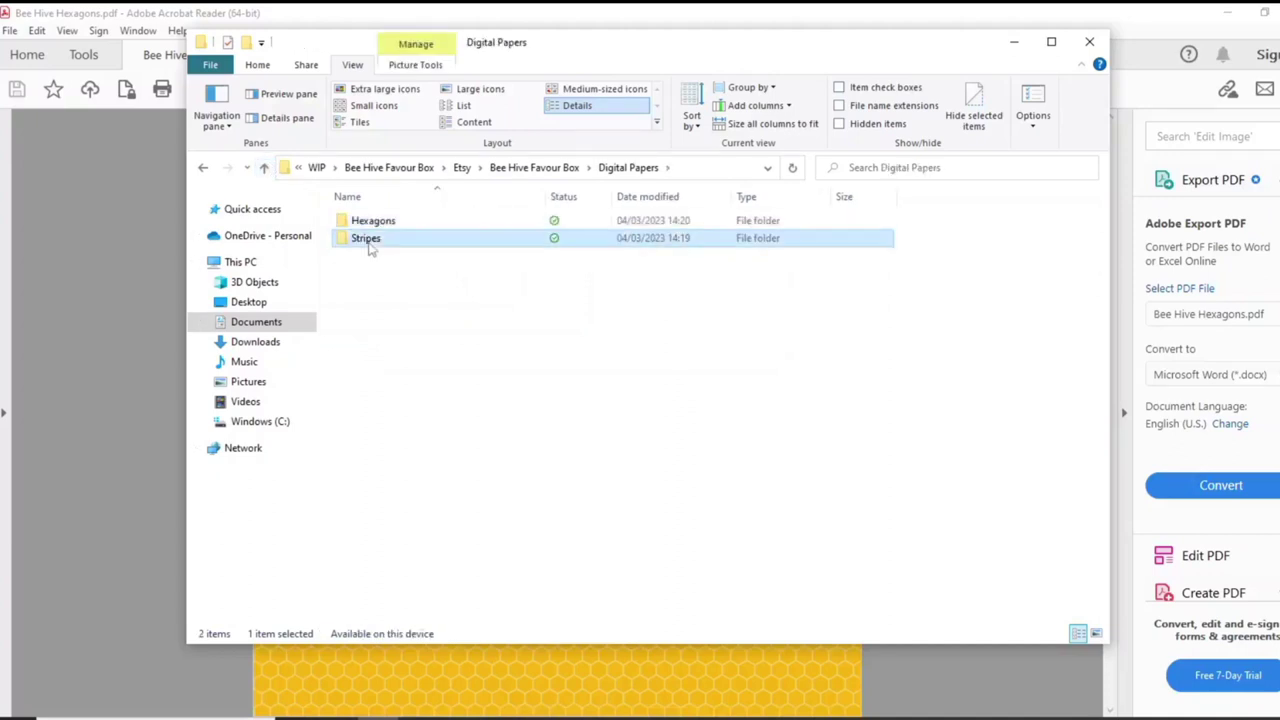
double_click(369, 246)
double_click(369, 246)
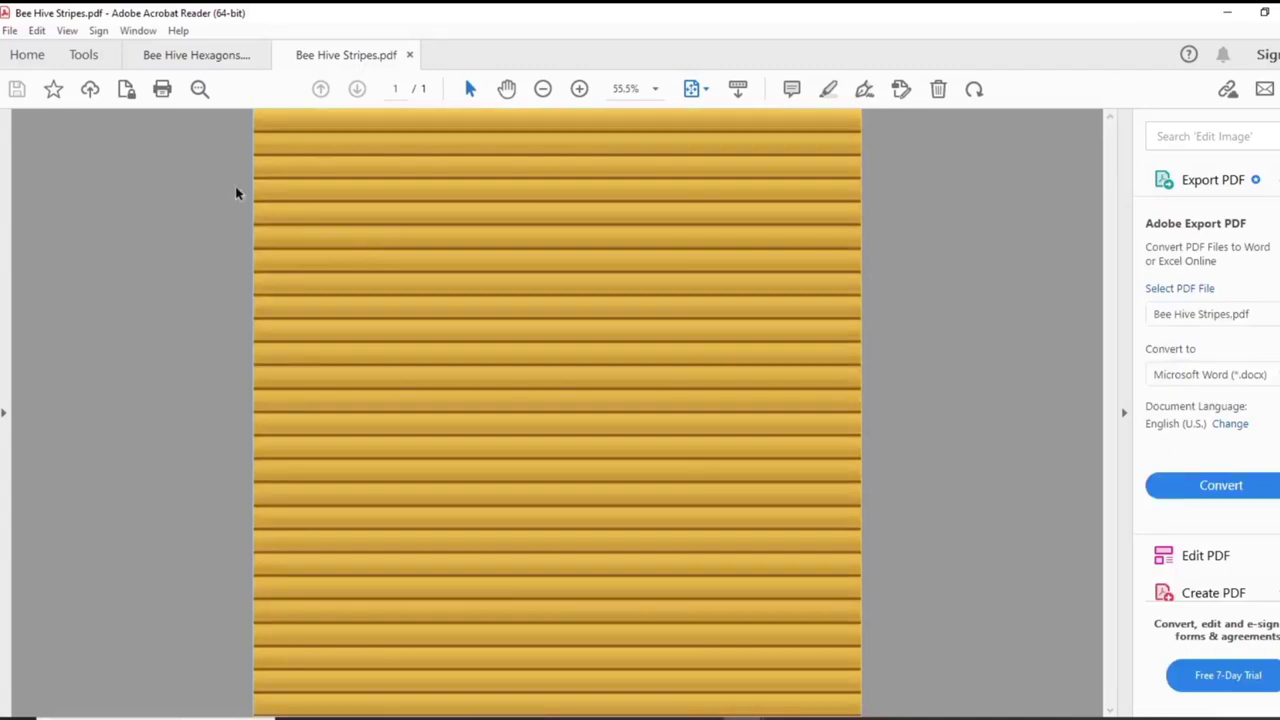
Confirm the printer properties for Bee Hive Stripes.pdf use Epson Matte paper at High quality
click(163, 89)
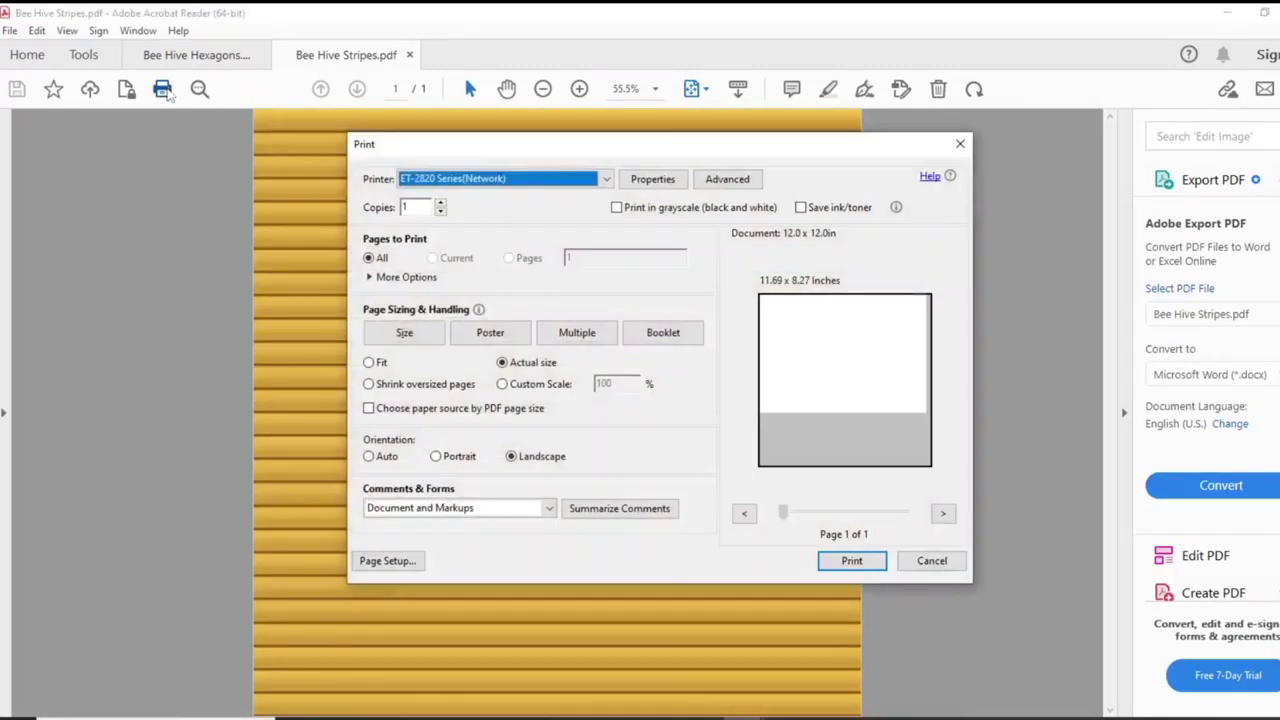
click(653, 180)
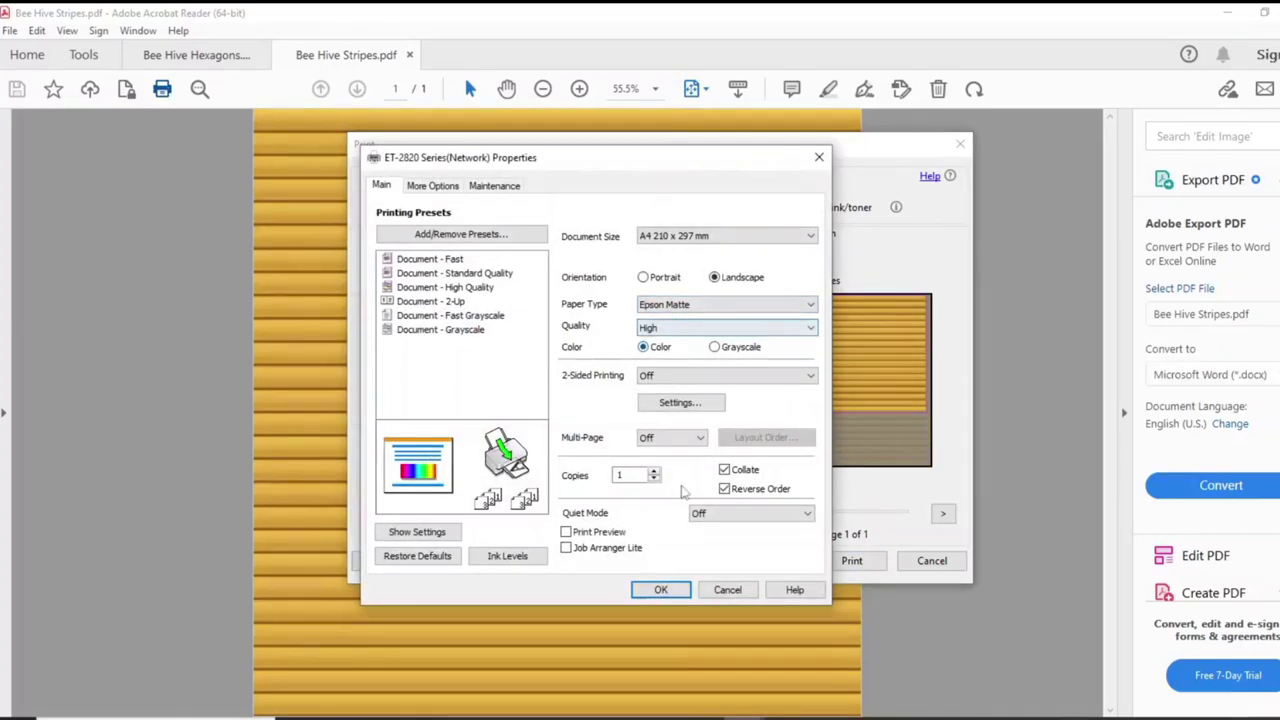
click(671, 591)
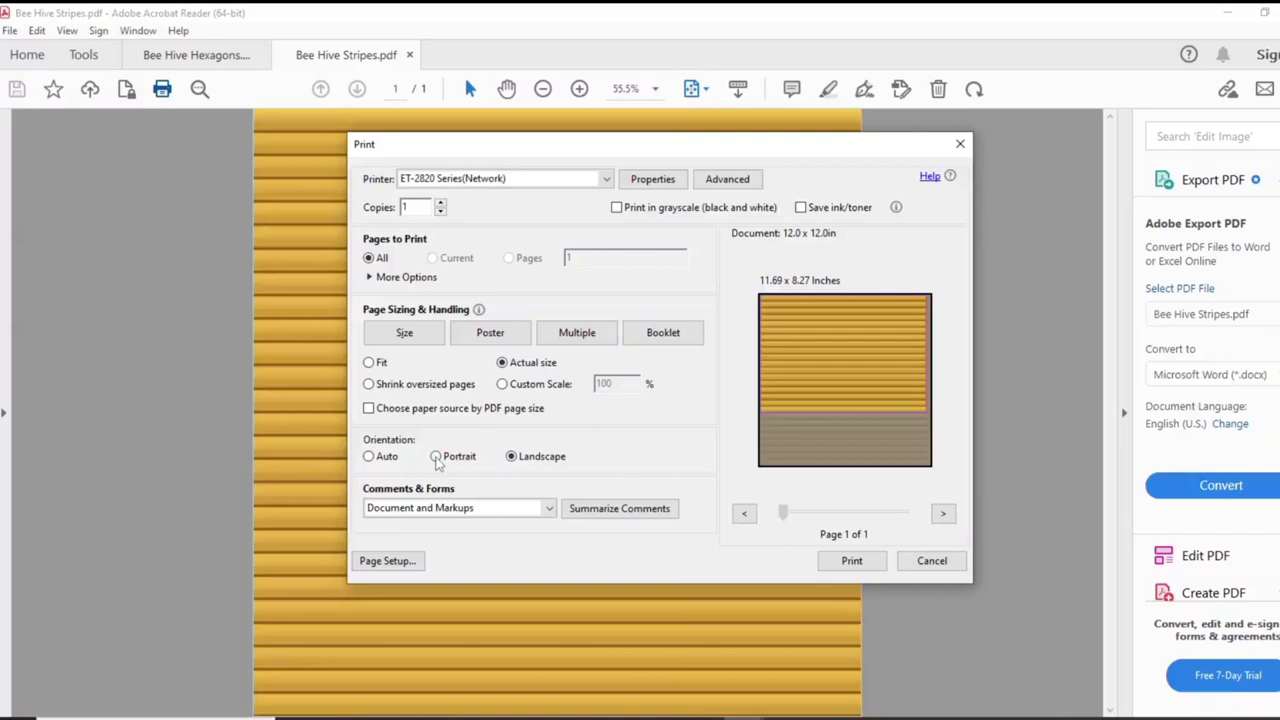
Keep landscape orientation at actual size and send the stripes paper to the printer
click(436, 457)
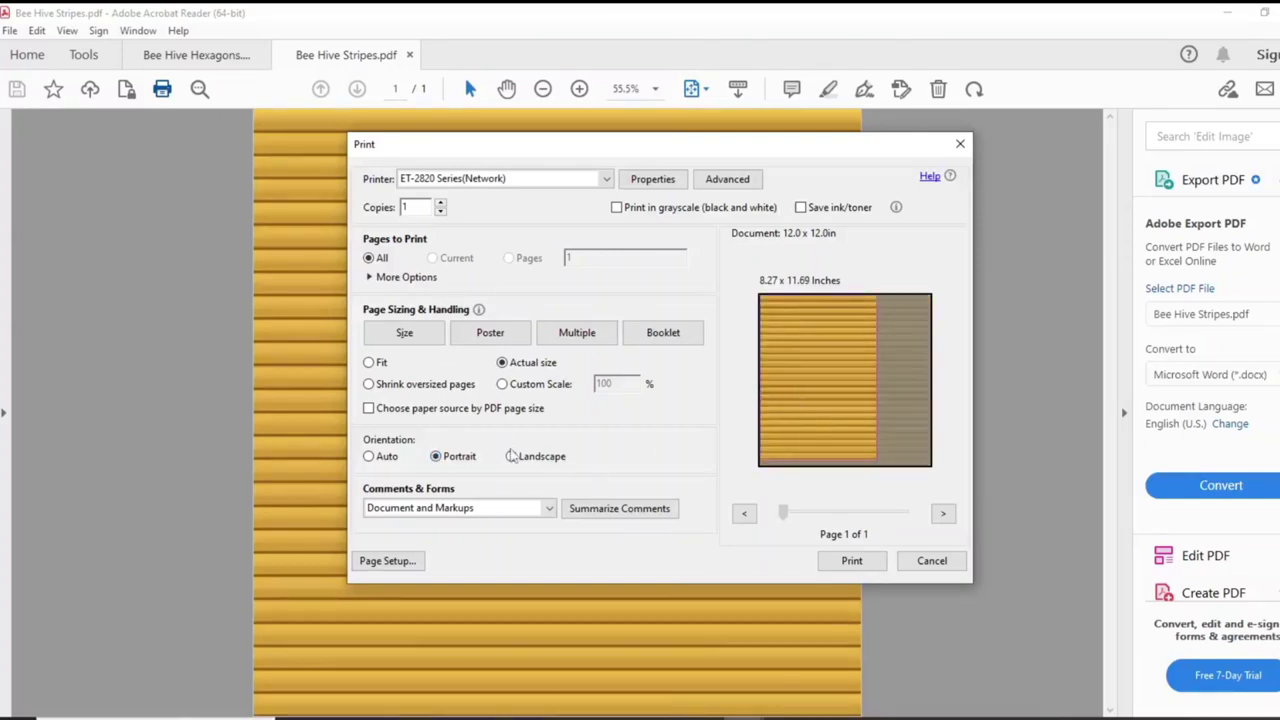
click(514, 457)
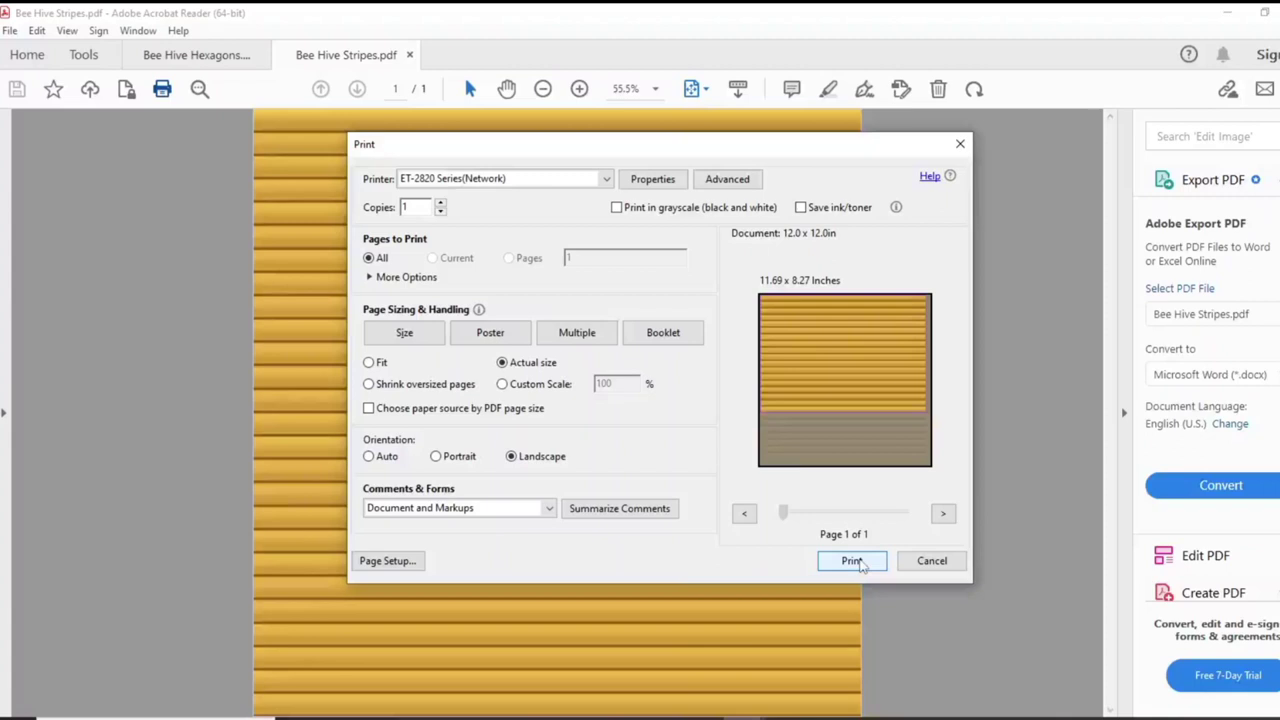
click(852, 561)
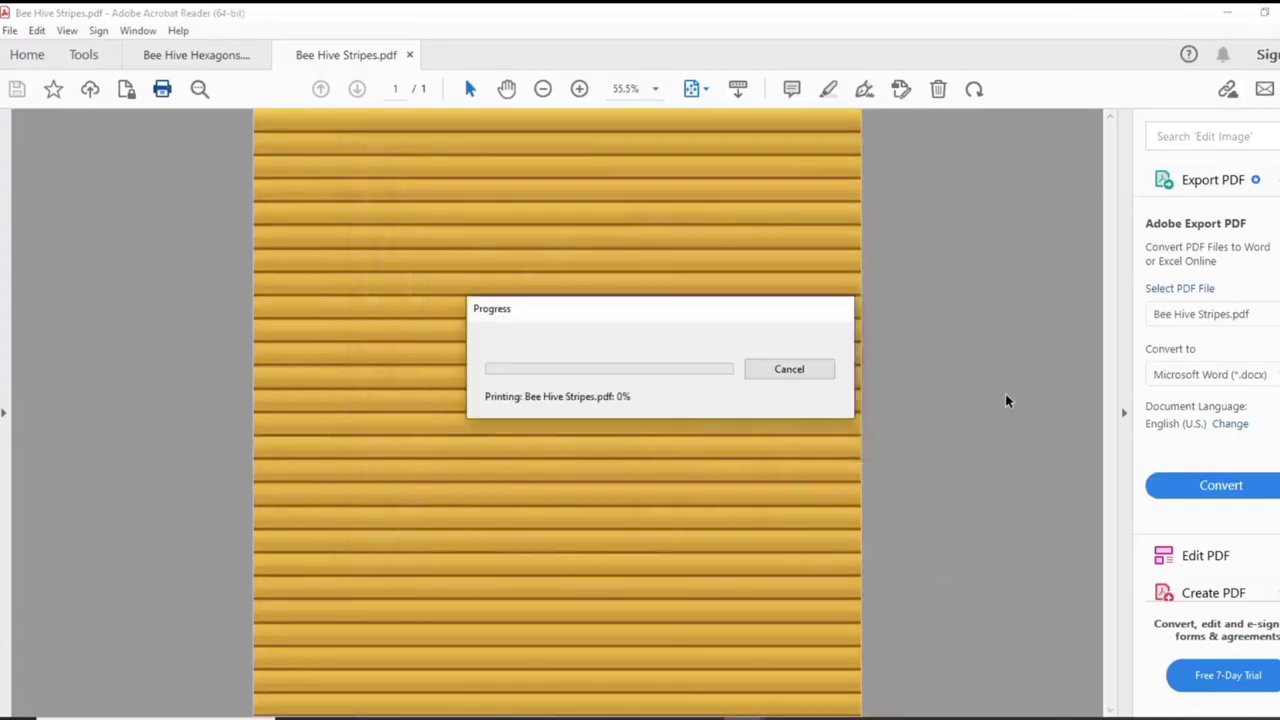